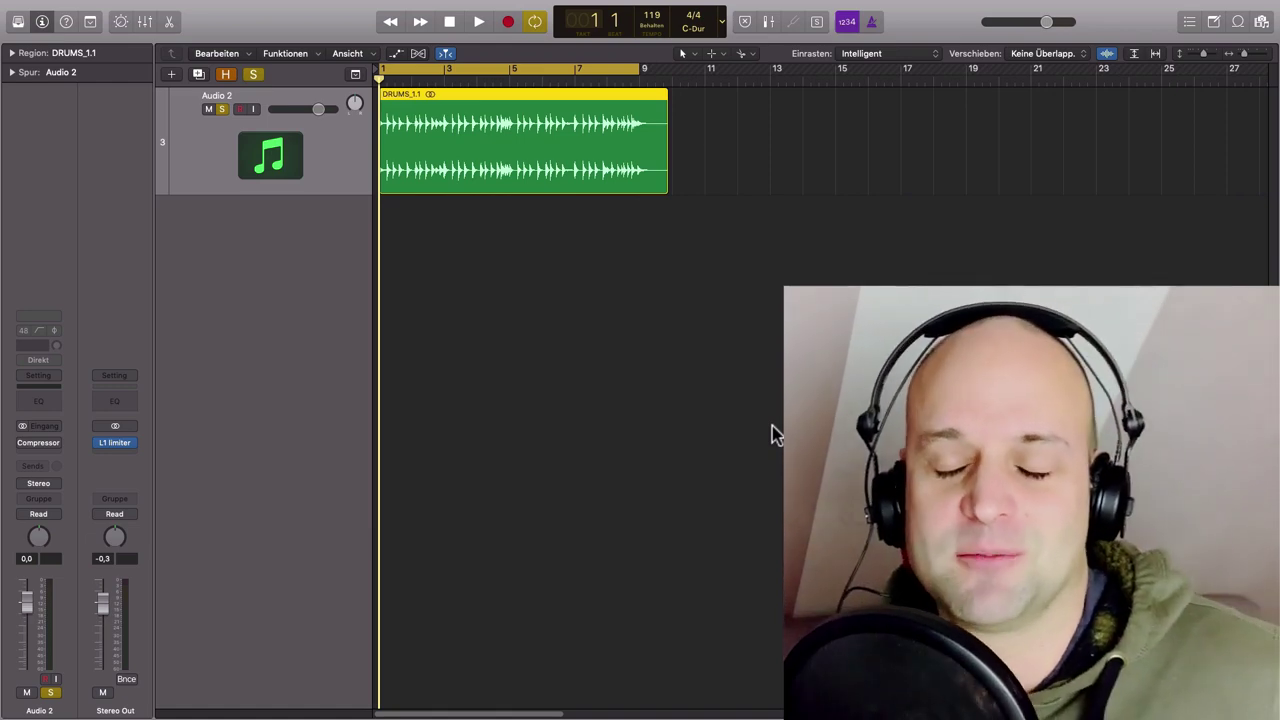
# Play the drum loop uncompressed, open the Compressor on the Audio 2 track and switch it on after stopping playback.
pyautogui.press('space')
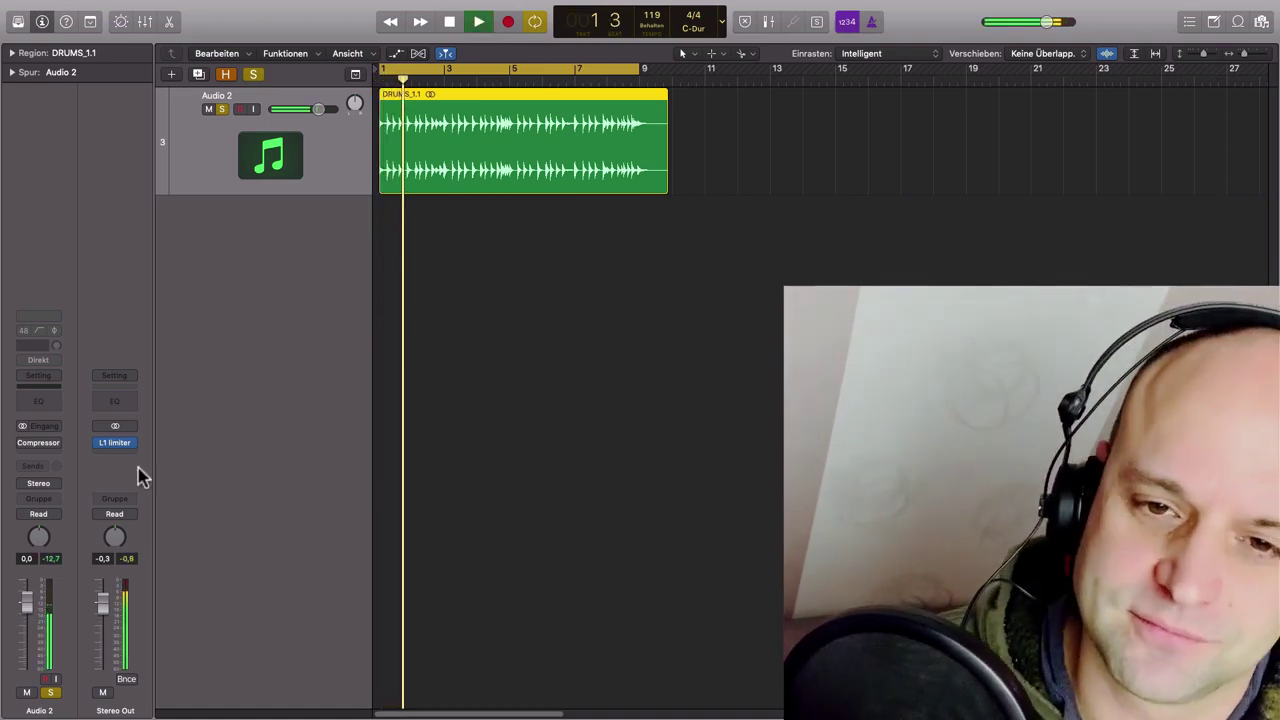
pyautogui.click(38, 443)
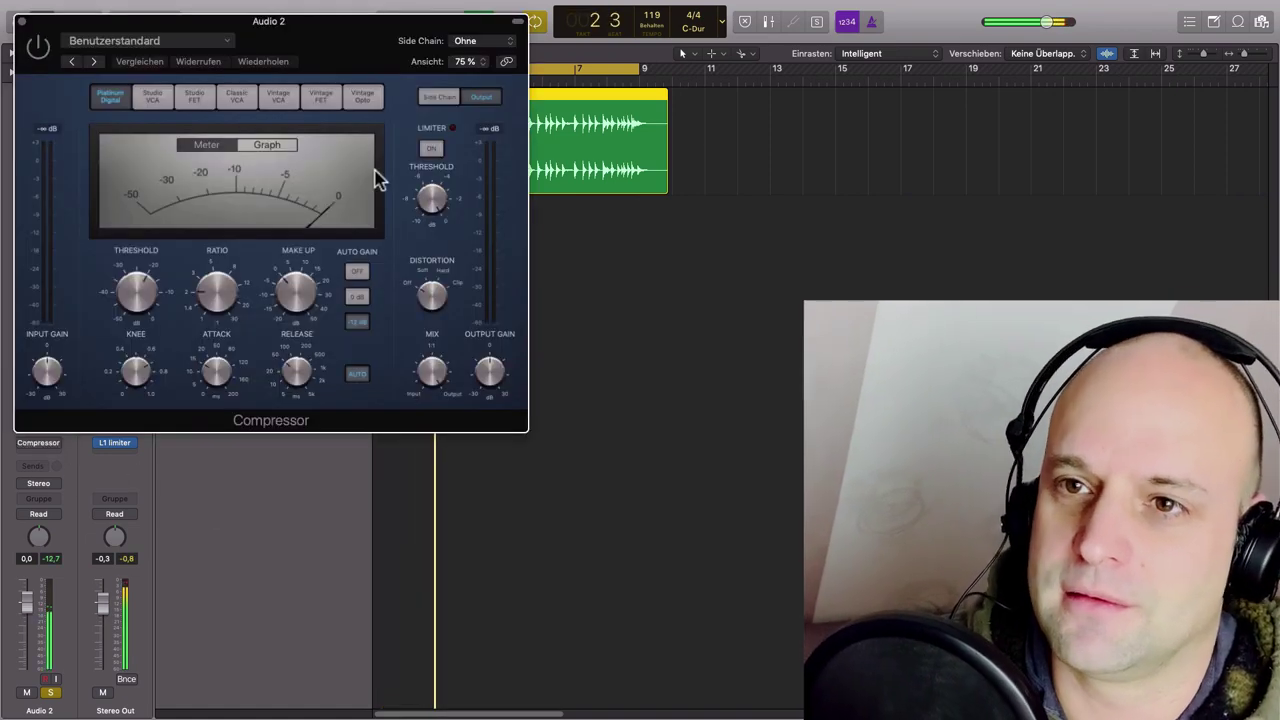
pyautogui.moveTo(343, 49); pyautogui.dragTo(758, 156)
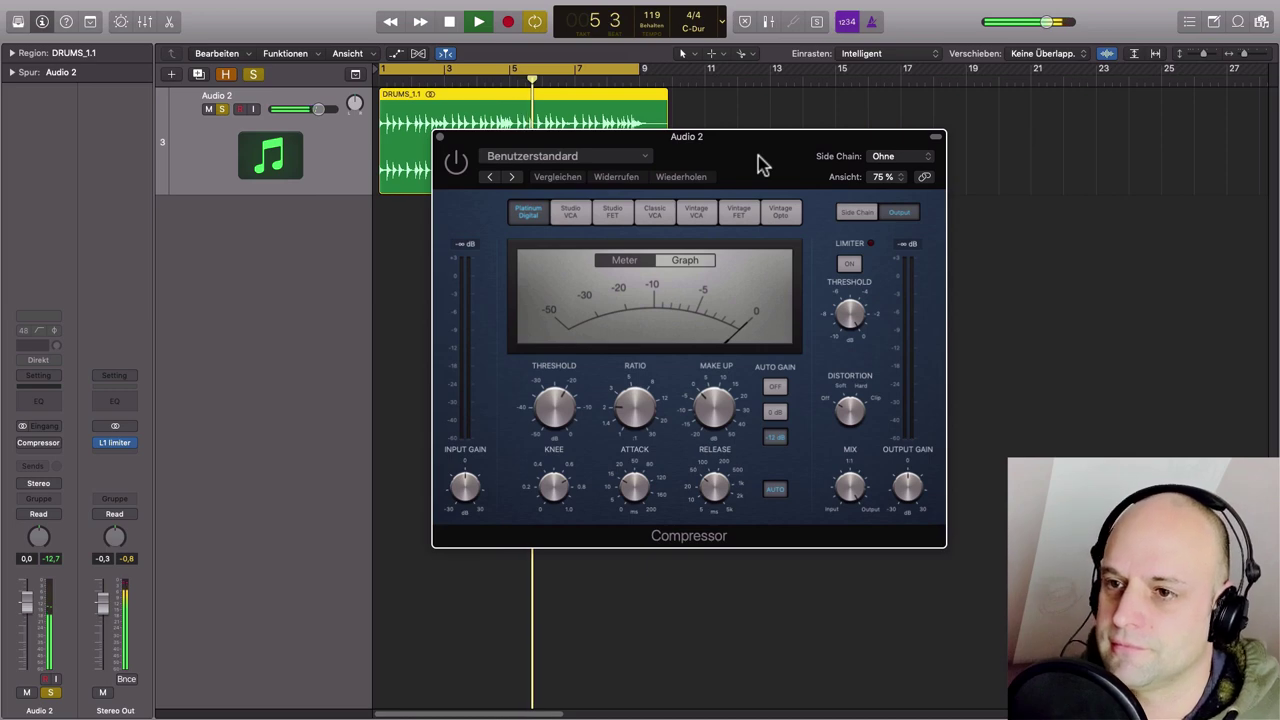
pyautogui.press('space')
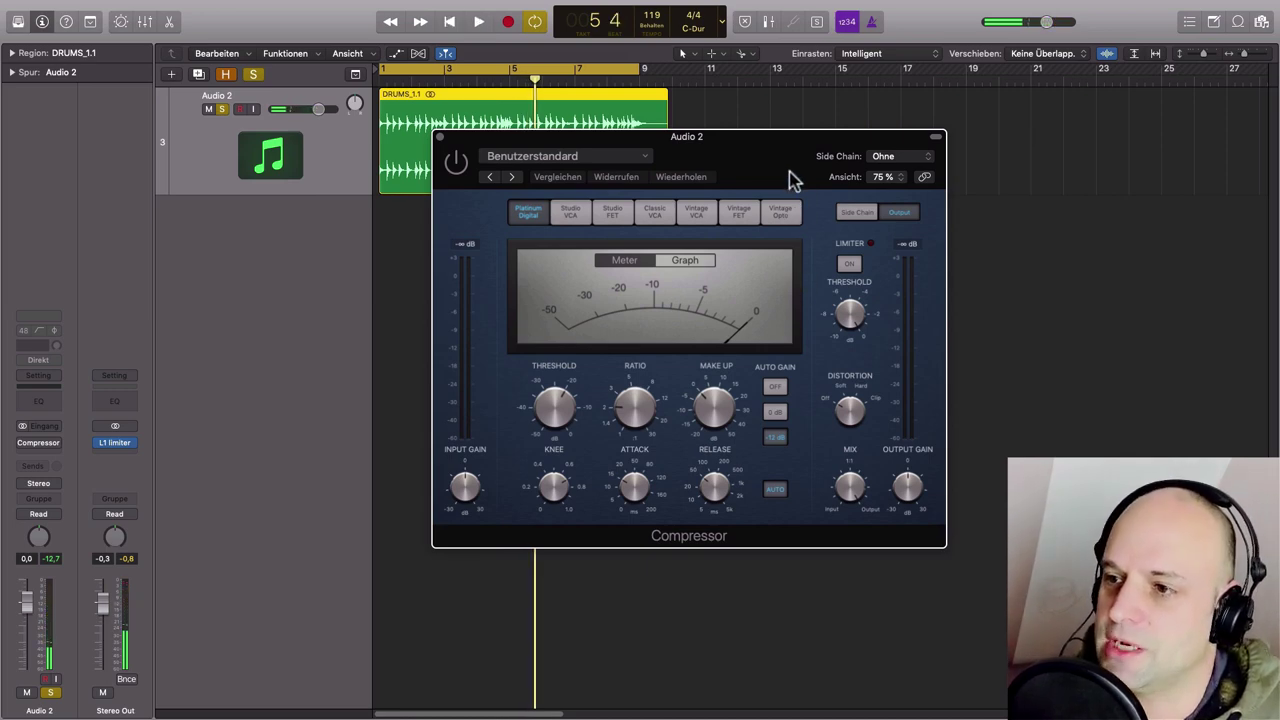
pyautogui.moveTo(790, 180); pyautogui.dragTo(725, 181)
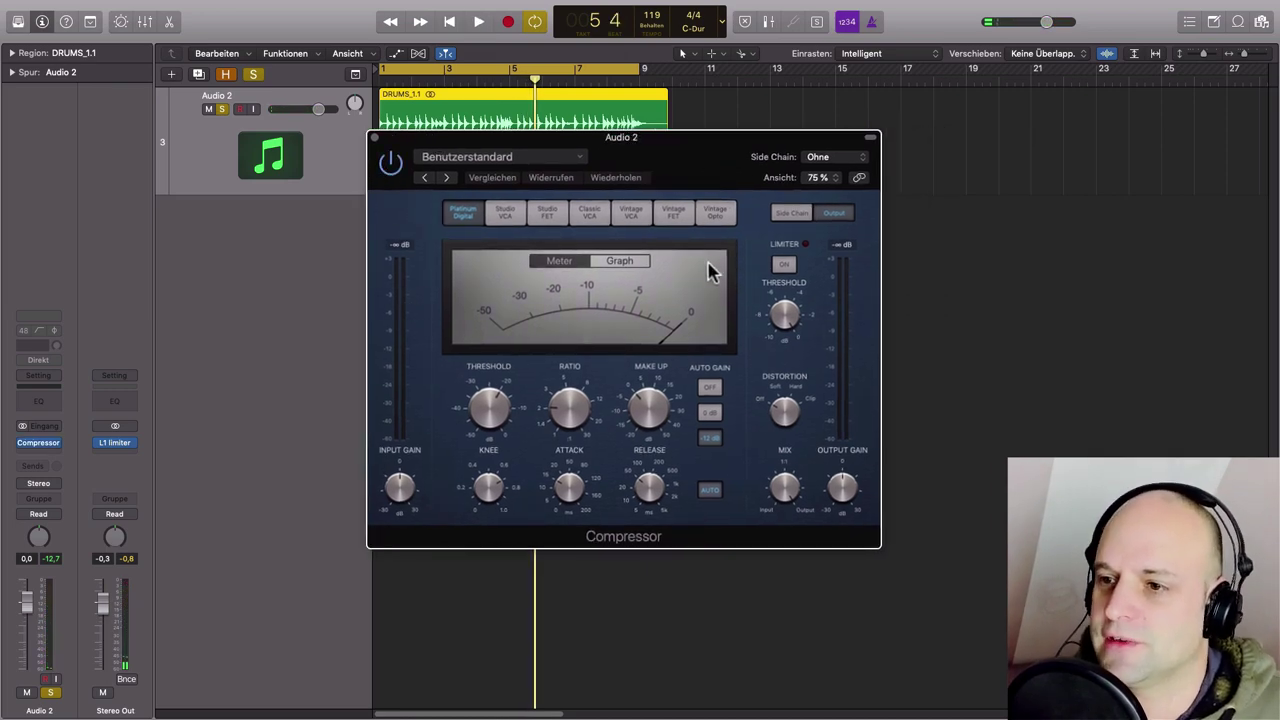
# Switch the Compressor to the Vintage FET model and turn Auto Gain off.
pyautogui.click(674, 214)
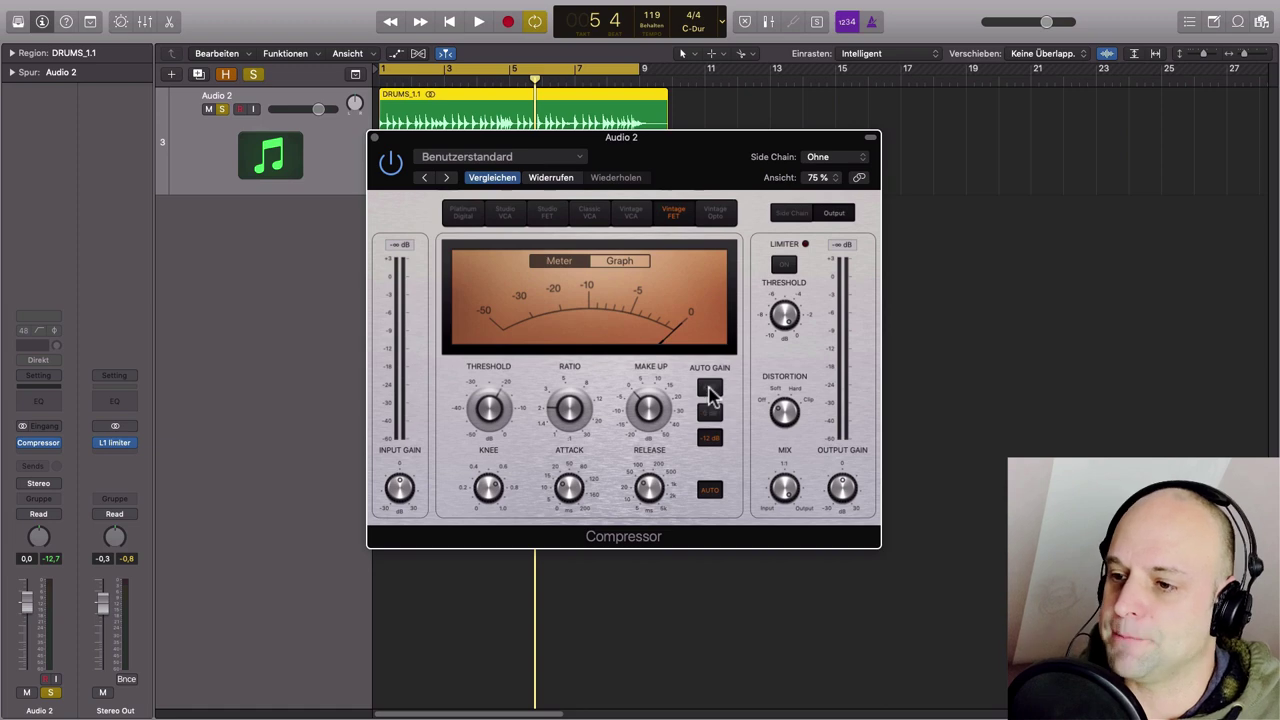
pyautogui.moveTo(720, 172); pyautogui.dragTo(727, 230)
pyautogui.moveTo(680, 438)
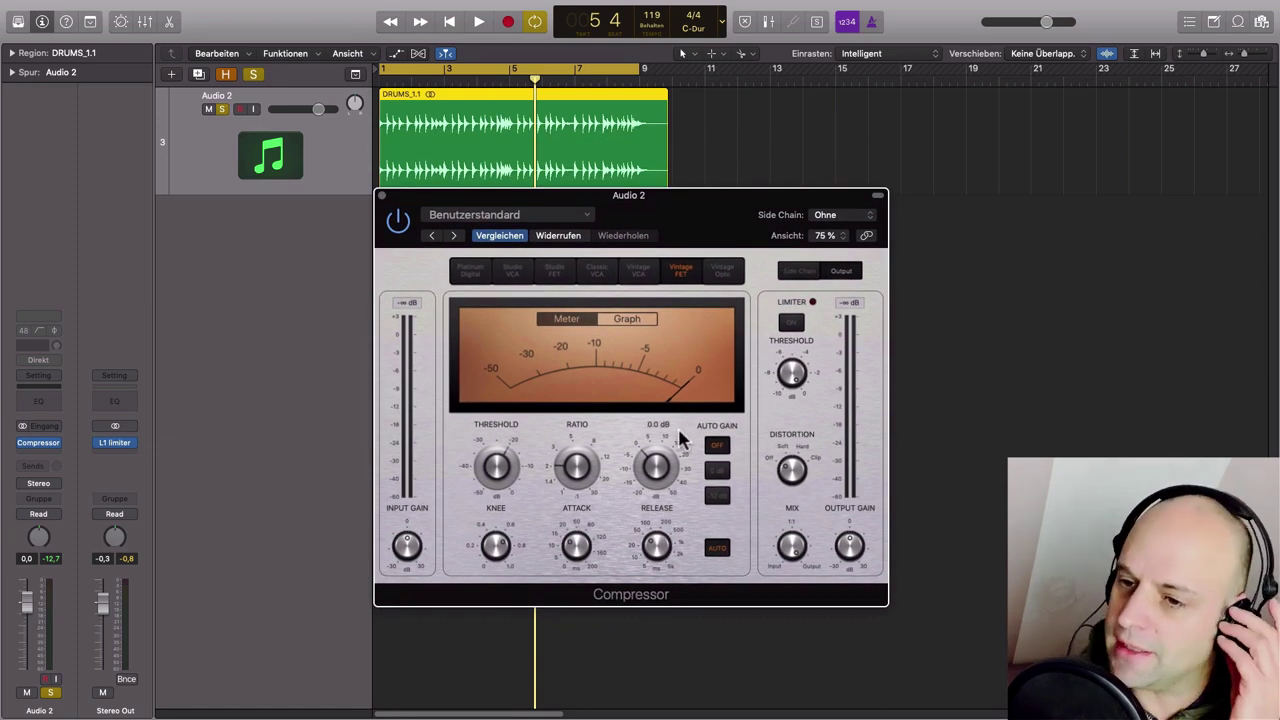
# Load the Drum Mix preset from the 01 Drums settings into the Compressor.
pyautogui.click(588, 215)
pyautogui.moveTo(597, 545)
pyautogui.moveTo(592, 468)
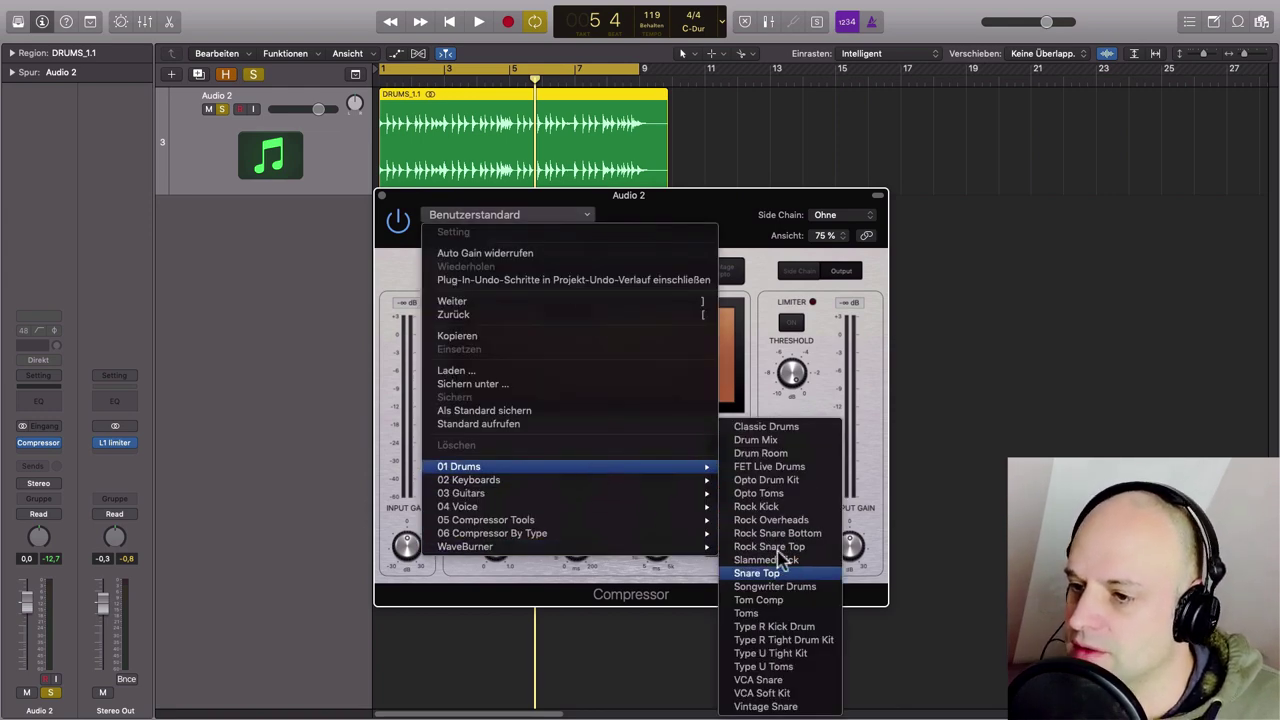
pyautogui.click(760, 440)
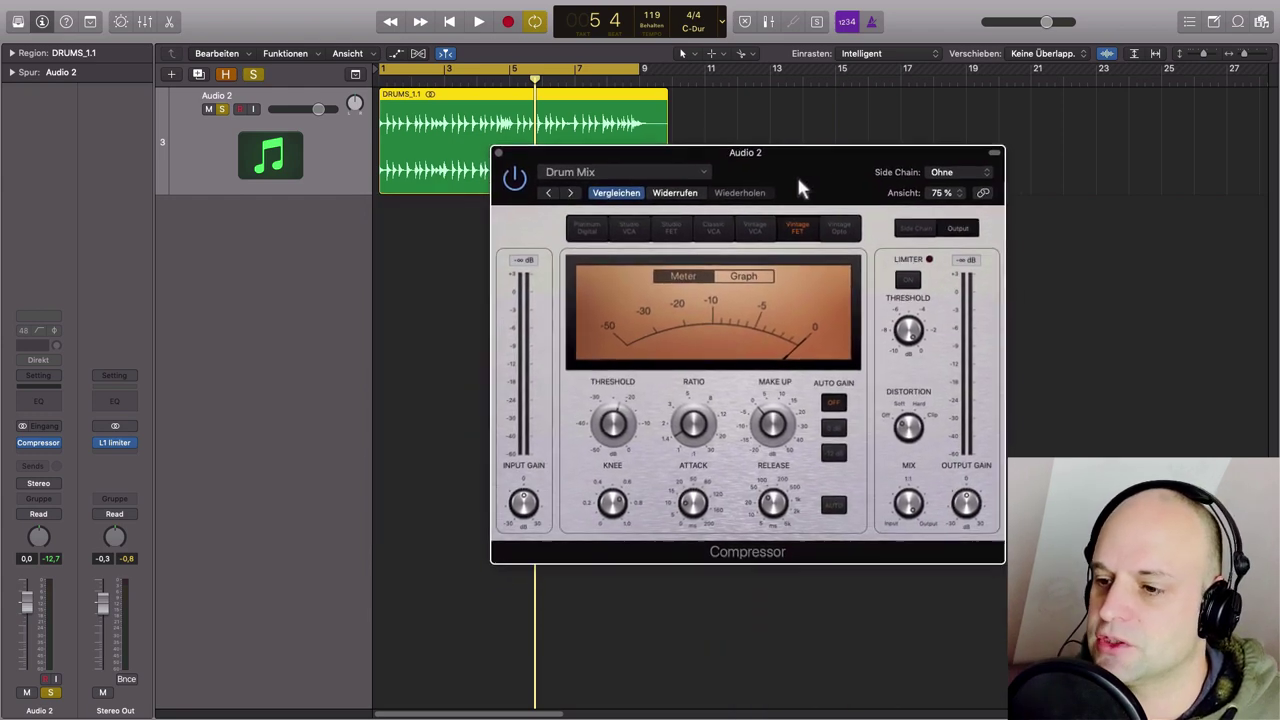
pyautogui.moveTo(800, 188); pyautogui.dragTo(730, 212)
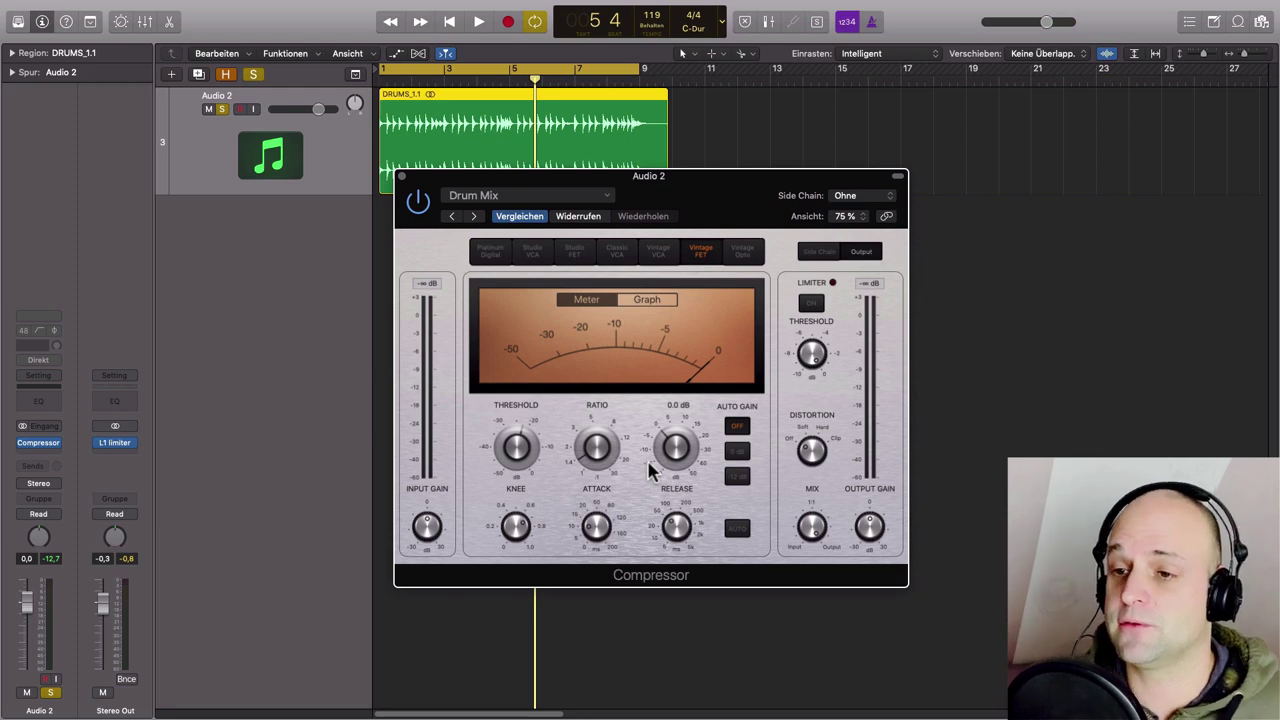
# Adjust the compression while the loop plays, setting the threshold to -35 dB and the ratio to 1.8:1.
pyautogui.press('space')
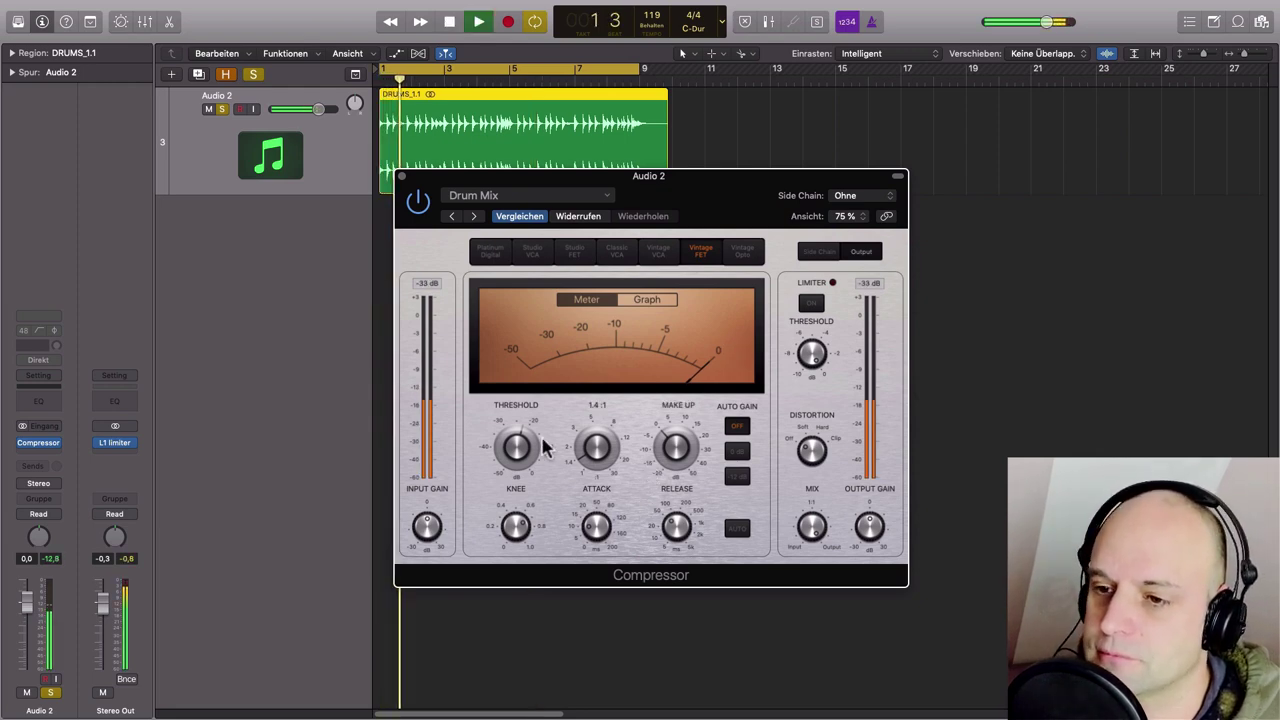
pyautogui.moveTo(519, 446)
pyautogui.moveTo(517, 446)
pyautogui.mouseDown()
pyautogui.moveTo(516, 472)
pyautogui.moveTo(514, 449)
pyautogui.mouseUp()
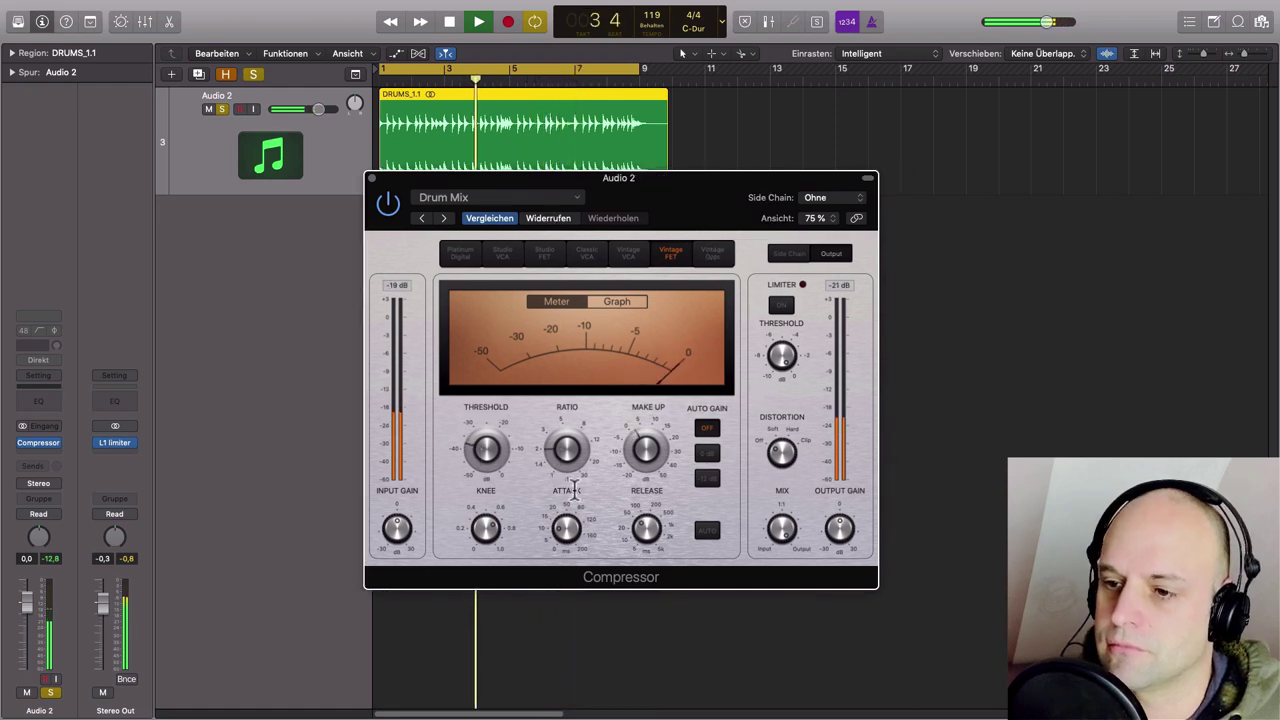
pyautogui.moveTo(564, 458)
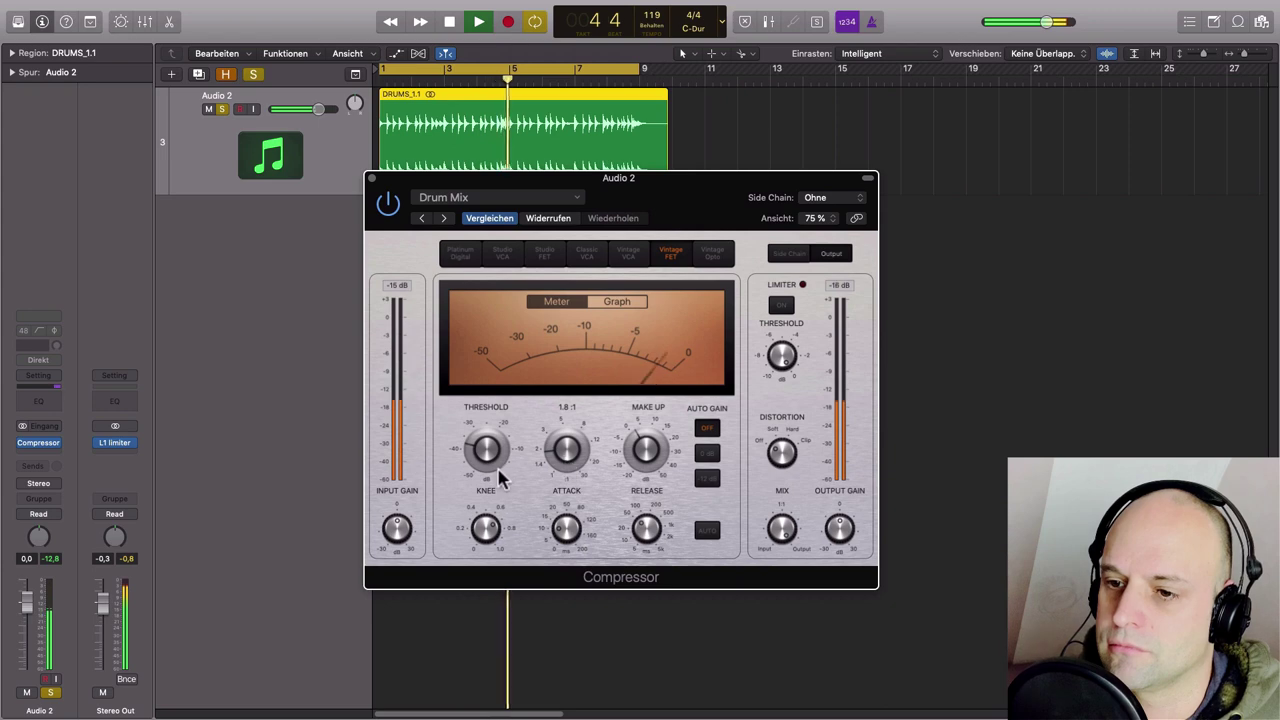
pyautogui.moveTo(484, 452); pyautogui.dragTo(482, 447)
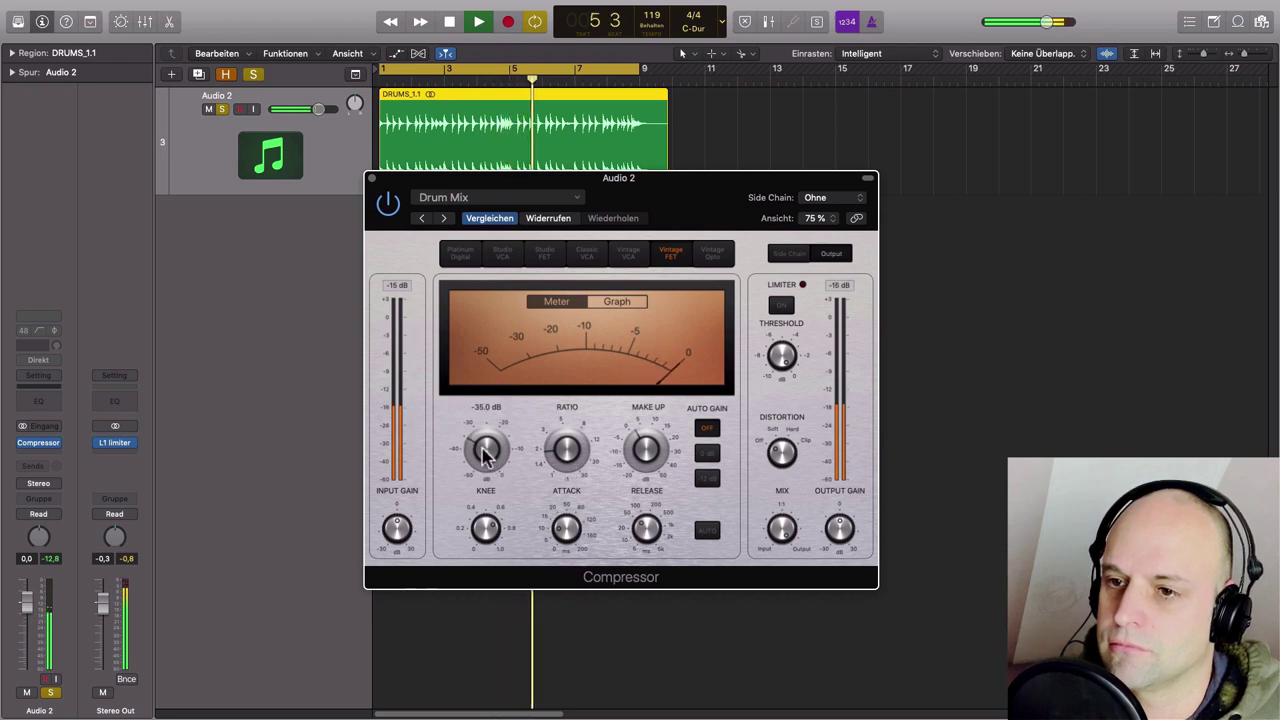
# Compare the drum loop with the Compressor bypassed and active, and stop playback.
pyautogui.click(387, 203)
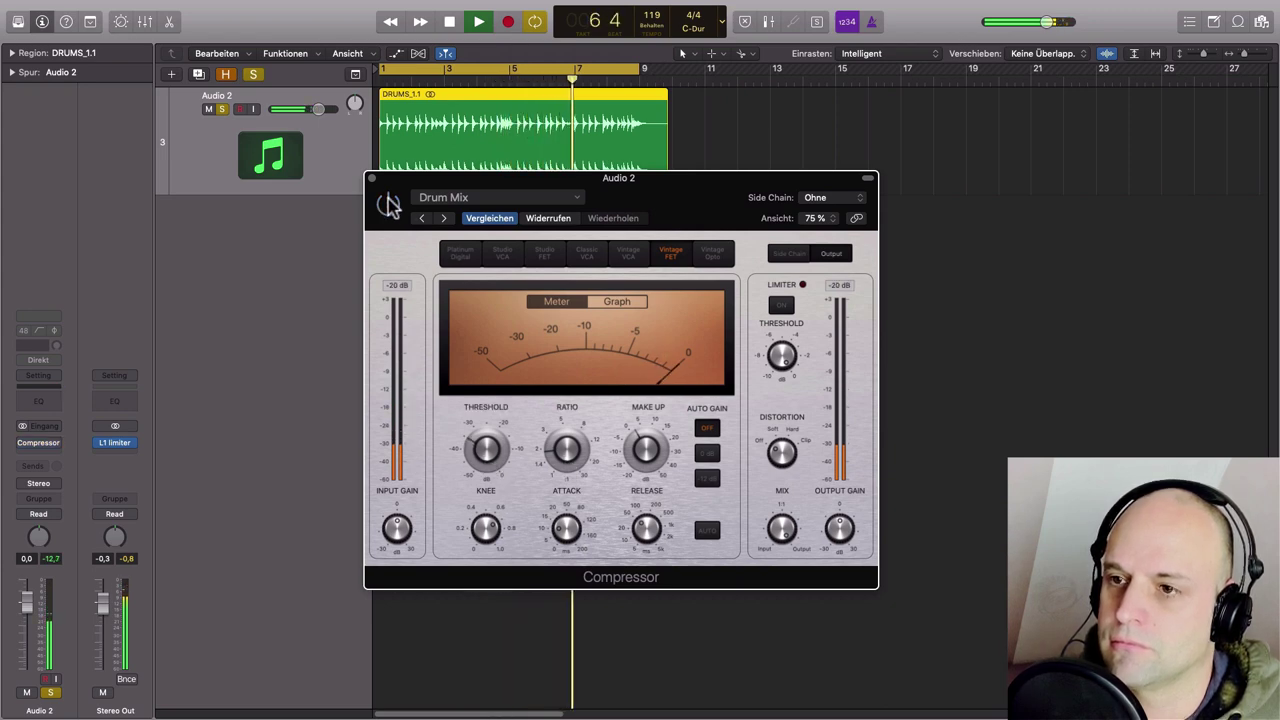
pyautogui.click(388, 203)
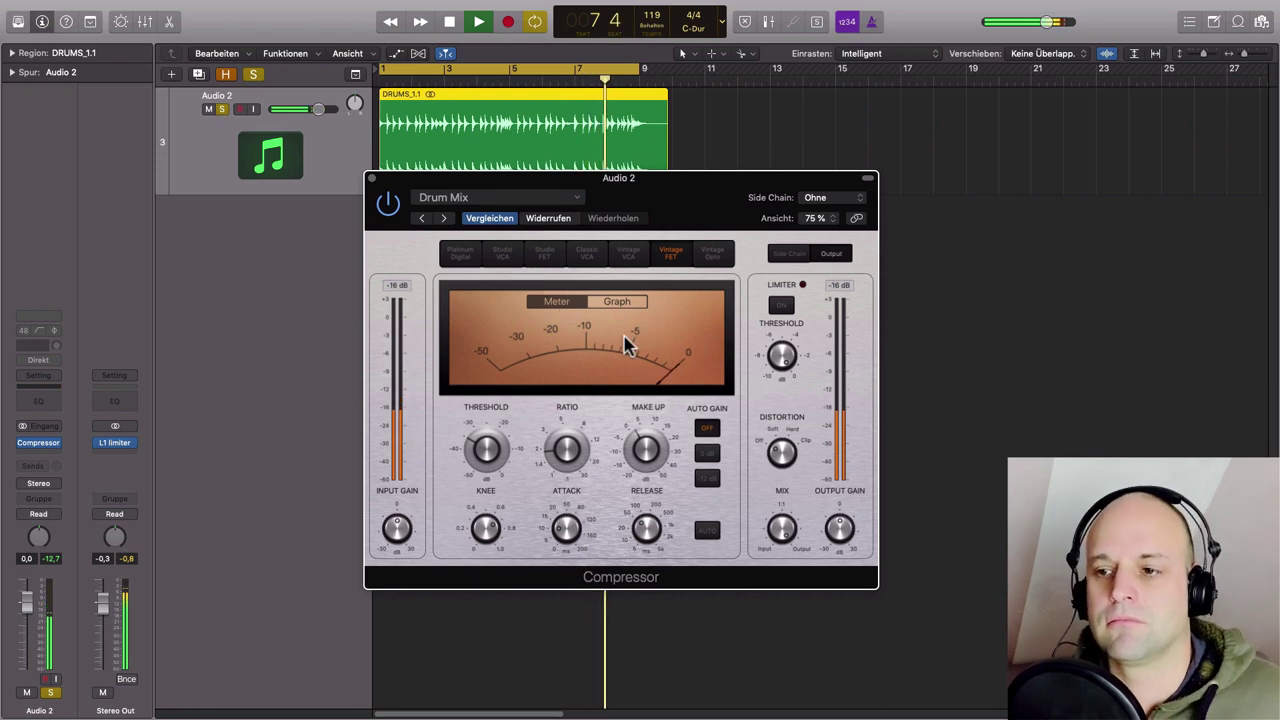
pyautogui.press('space')
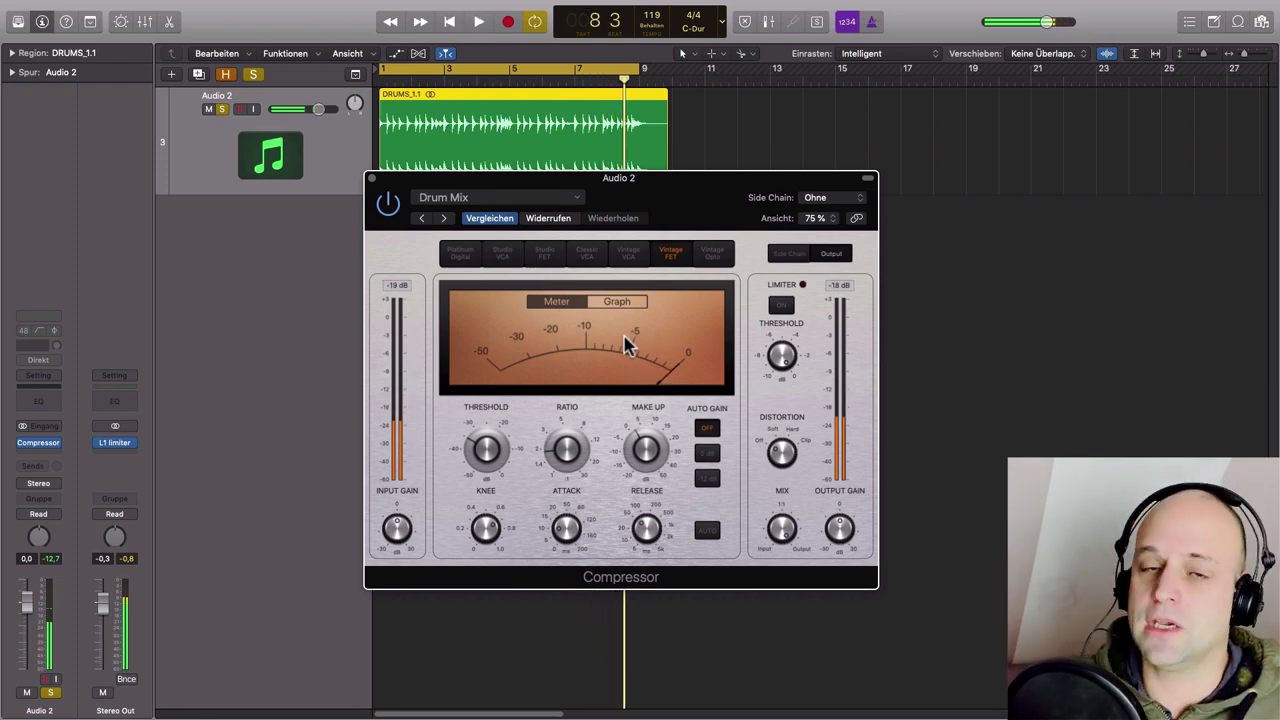
# Set the Compressor's Distortion to Soft.
pyautogui.moveTo(689, 184); pyautogui.dragTo(621, 134)
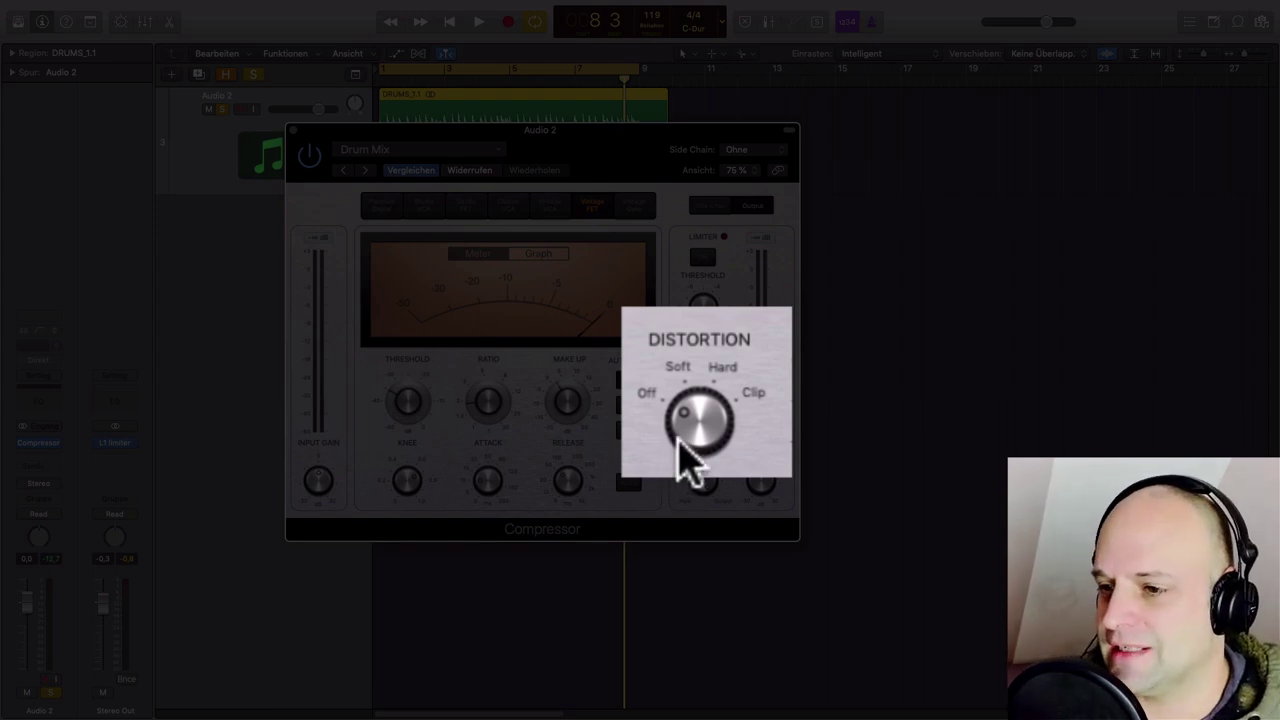
pyautogui.moveTo(690, 413); pyautogui.dragTo(690, 452)
pyautogui.moveTo(697, 402); pyautogui.dragTo(690, 480)
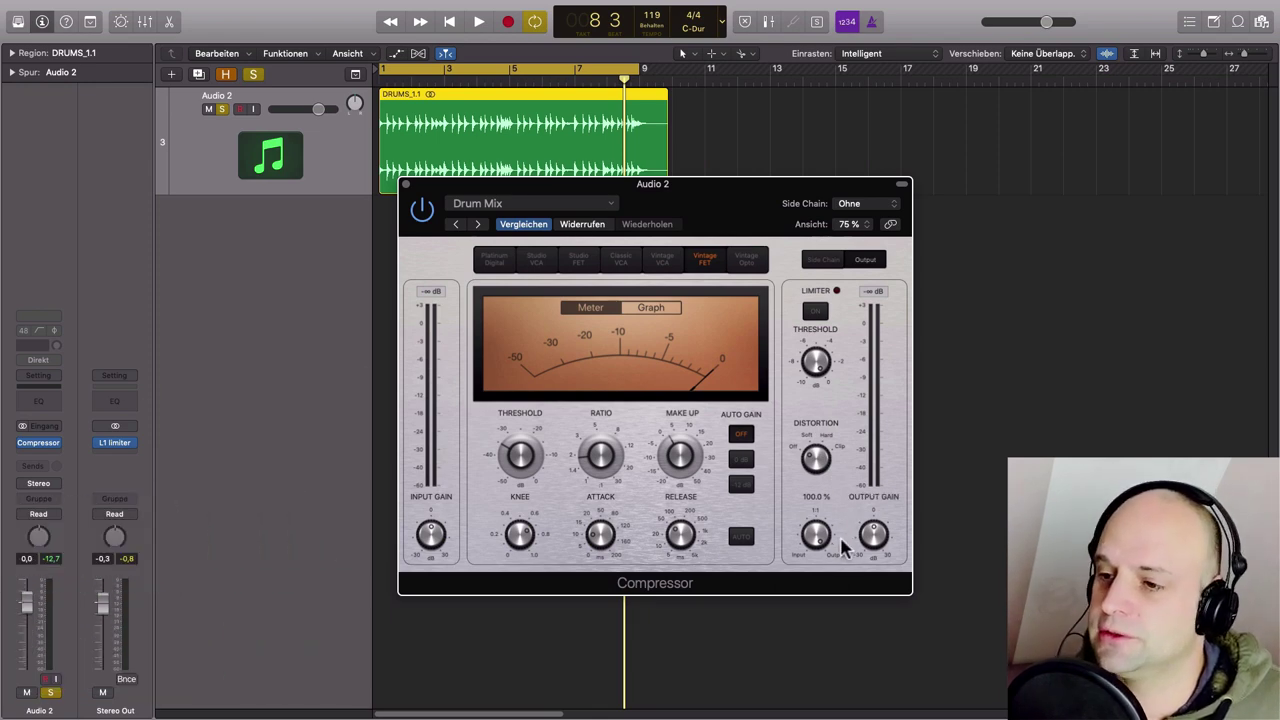
# Set the output gain to -4 dB while comparing the playing loop's bypassed and processed levels, and stop playback.
pyautogui.press('space')
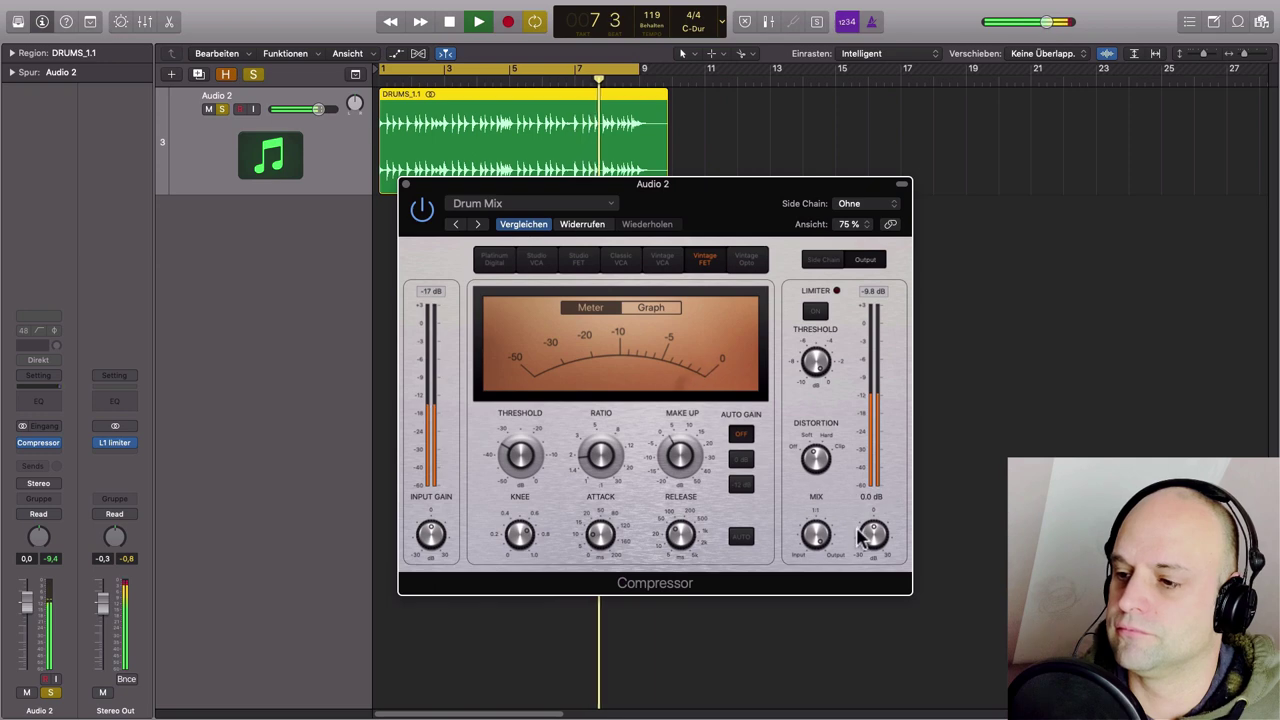
pyautogui.click(421, 212)
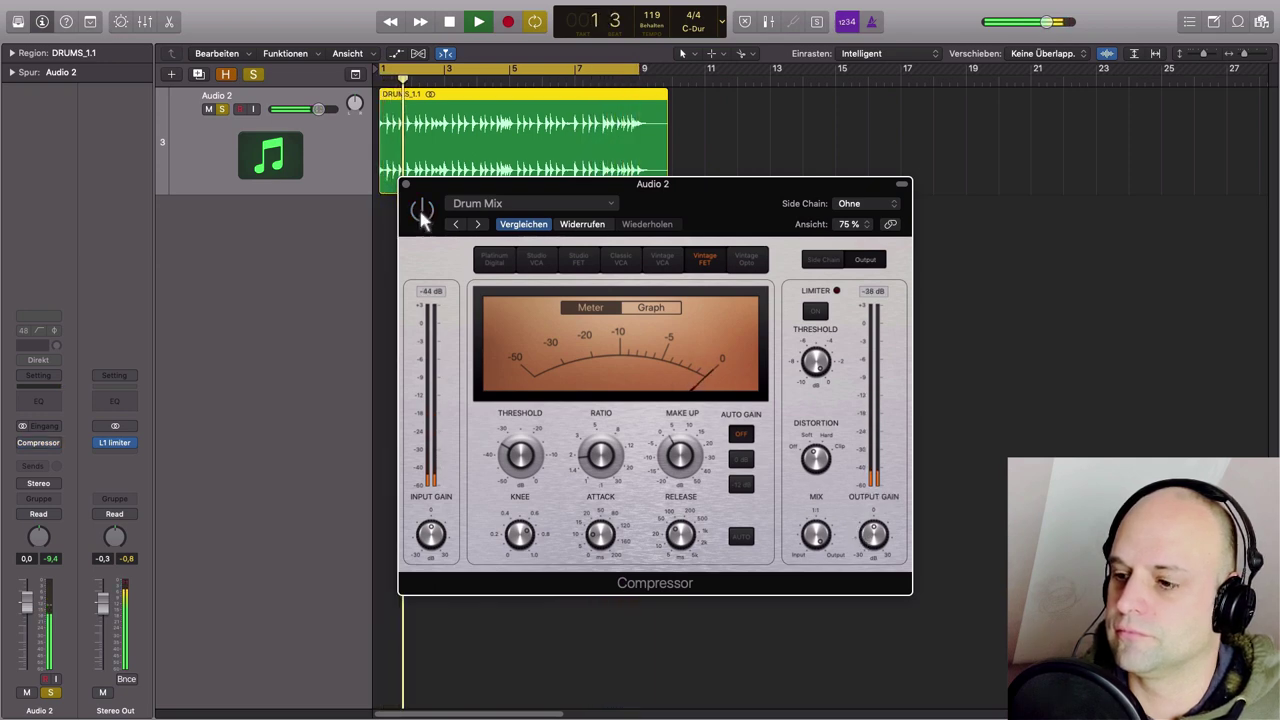
pyautogui.click(421, 212)
pyautogui.moveTo(868, 533); pyautogui.dragTo(868, 541)
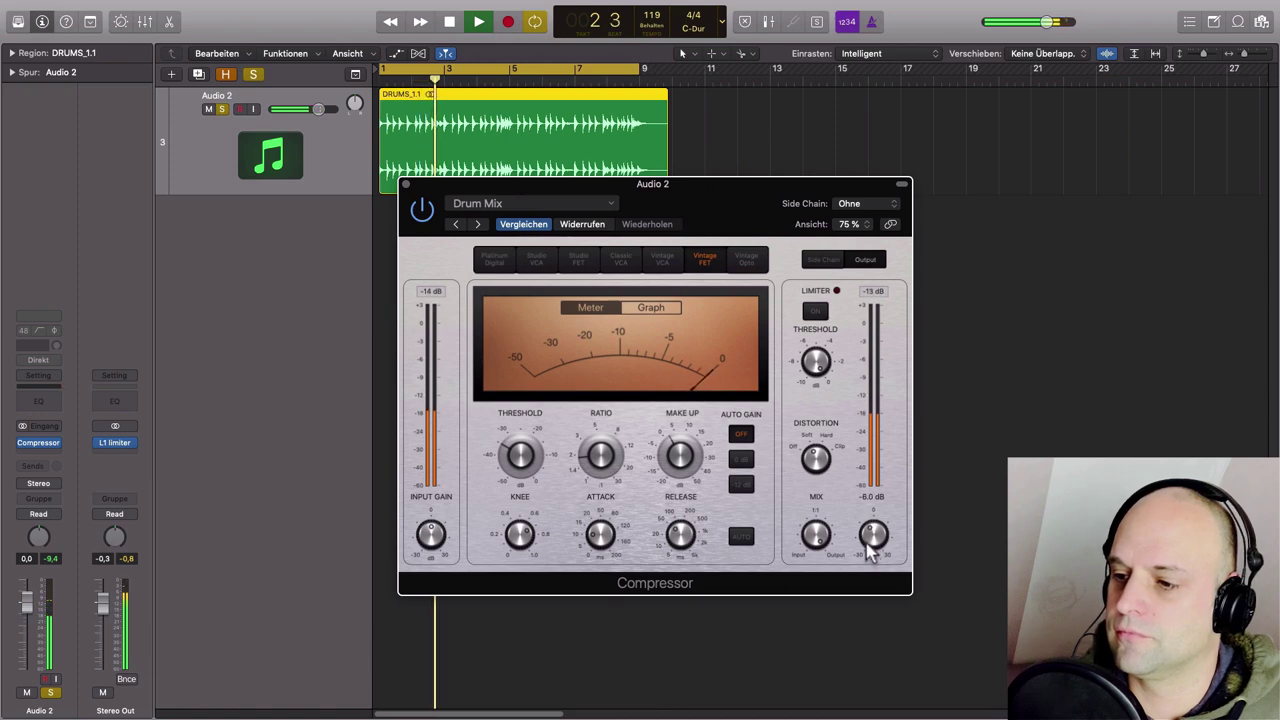
pyautogui.click(420, 213)
pyautogui.click(420, 212)
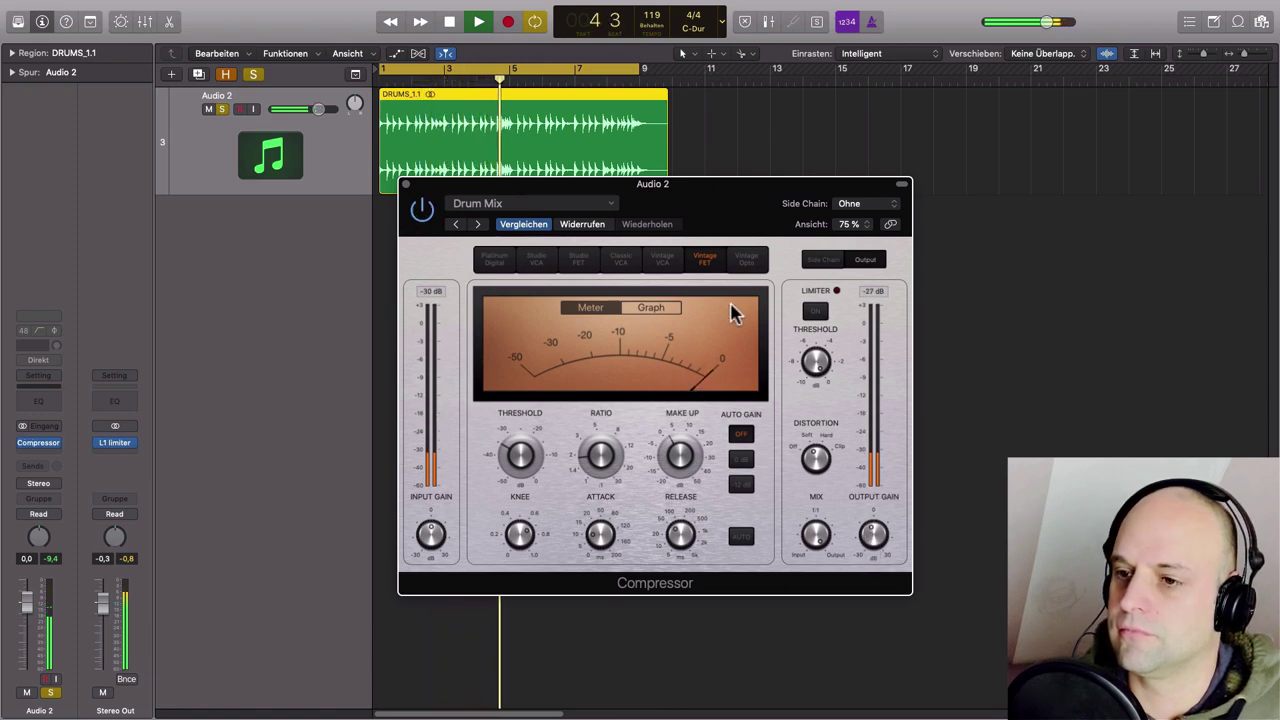
pyautogui.press('space')
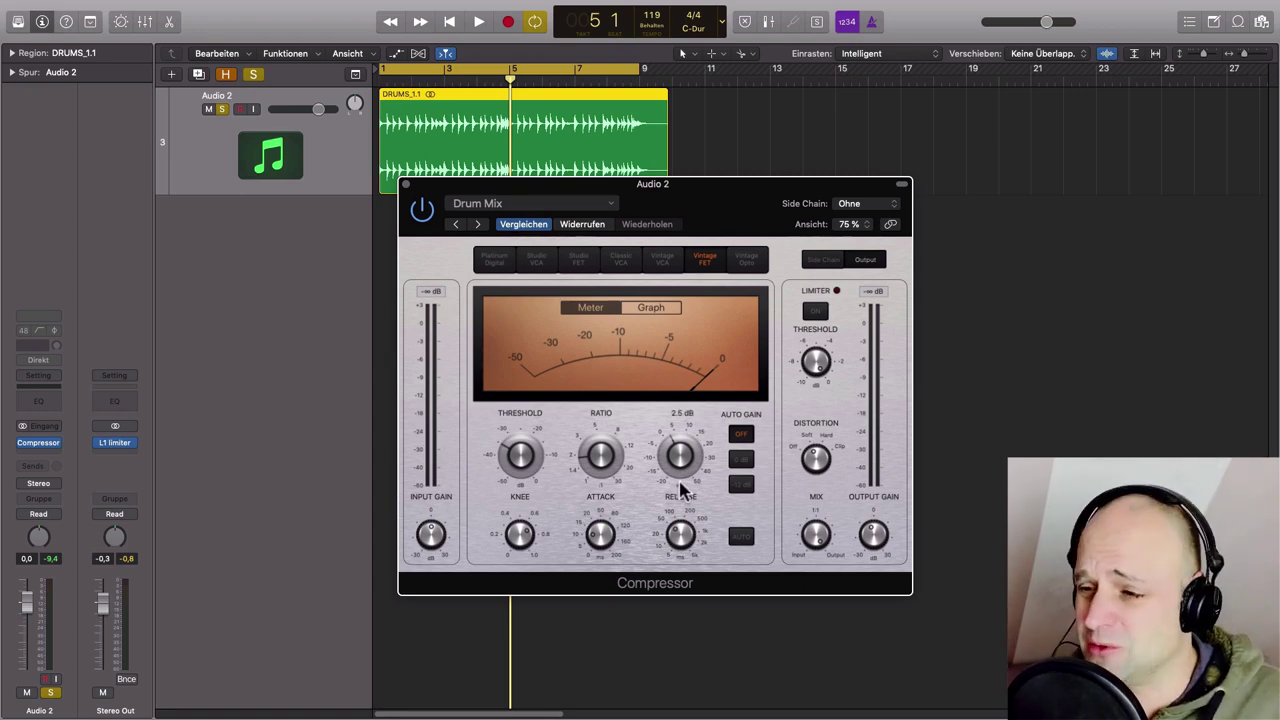
pyautogui.moveTo(875, 543)
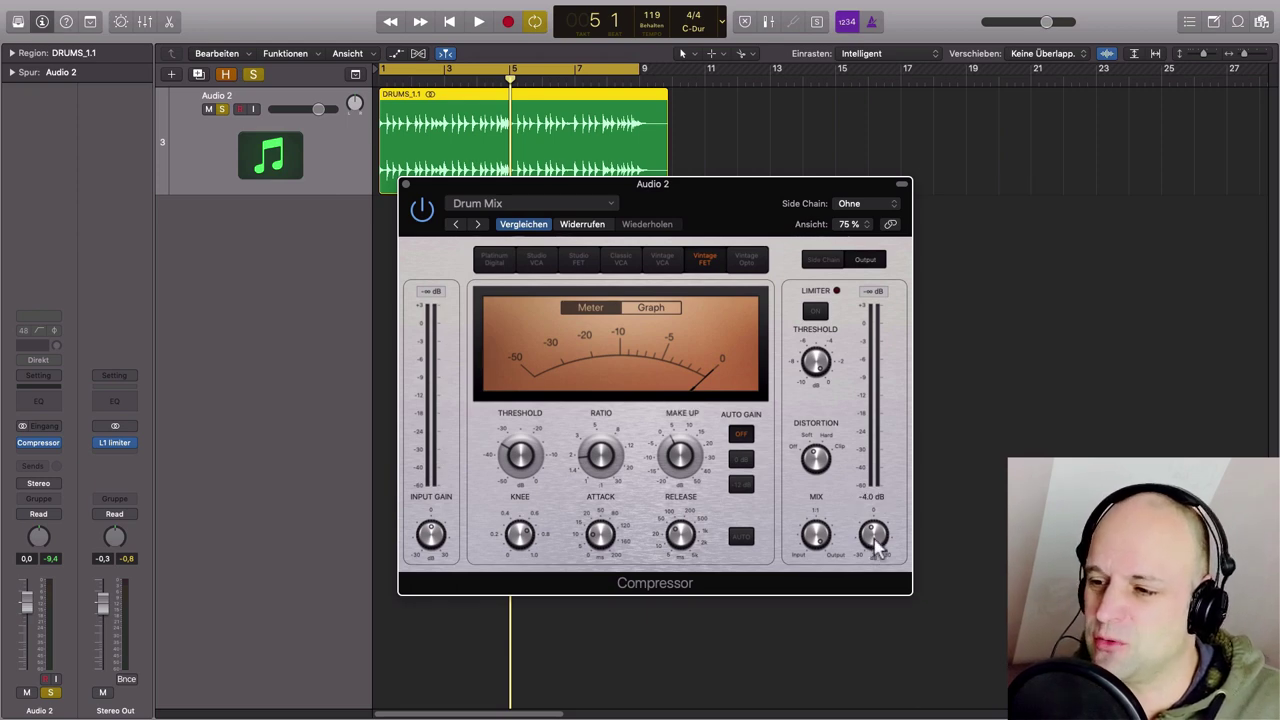
pyautogui.moveTo(875, 538)
pyautogui.mouseDown()
pyautogui.moveTo(868, 506)
pyautogui.moveTo(864, 541)
pyautogui.mouseUp()
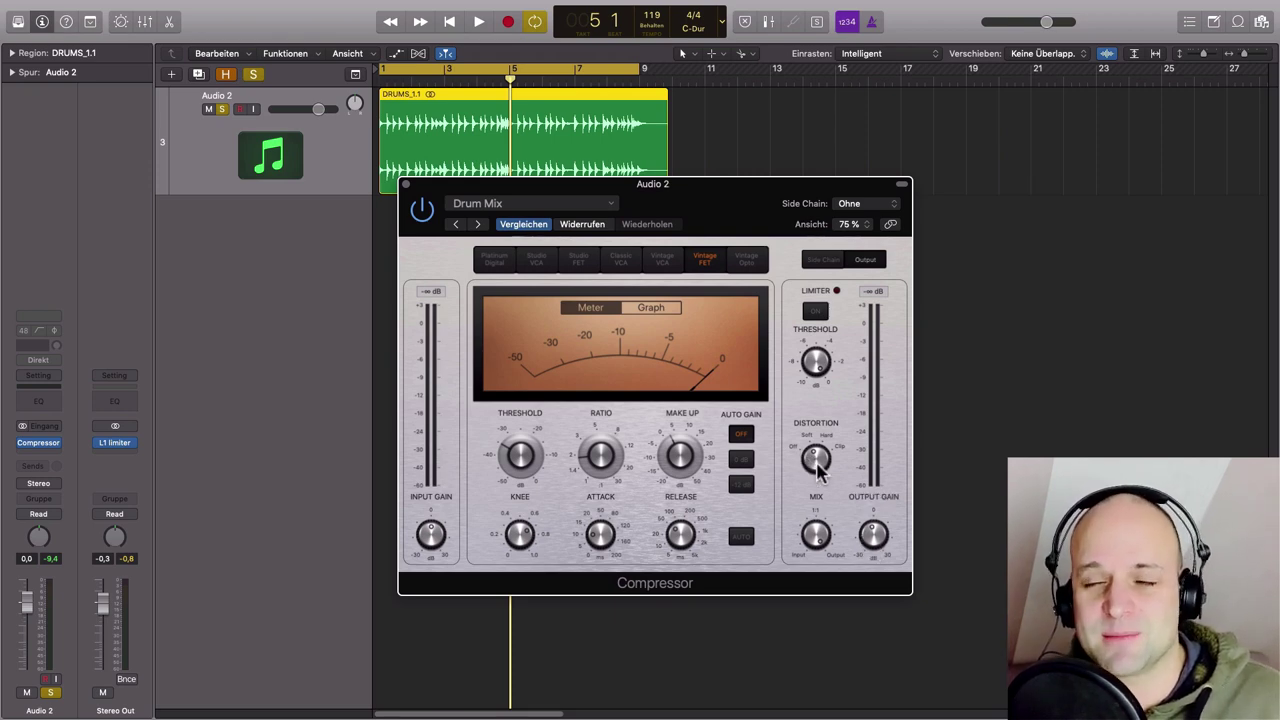
pyautogui.moveTo(699, 455)
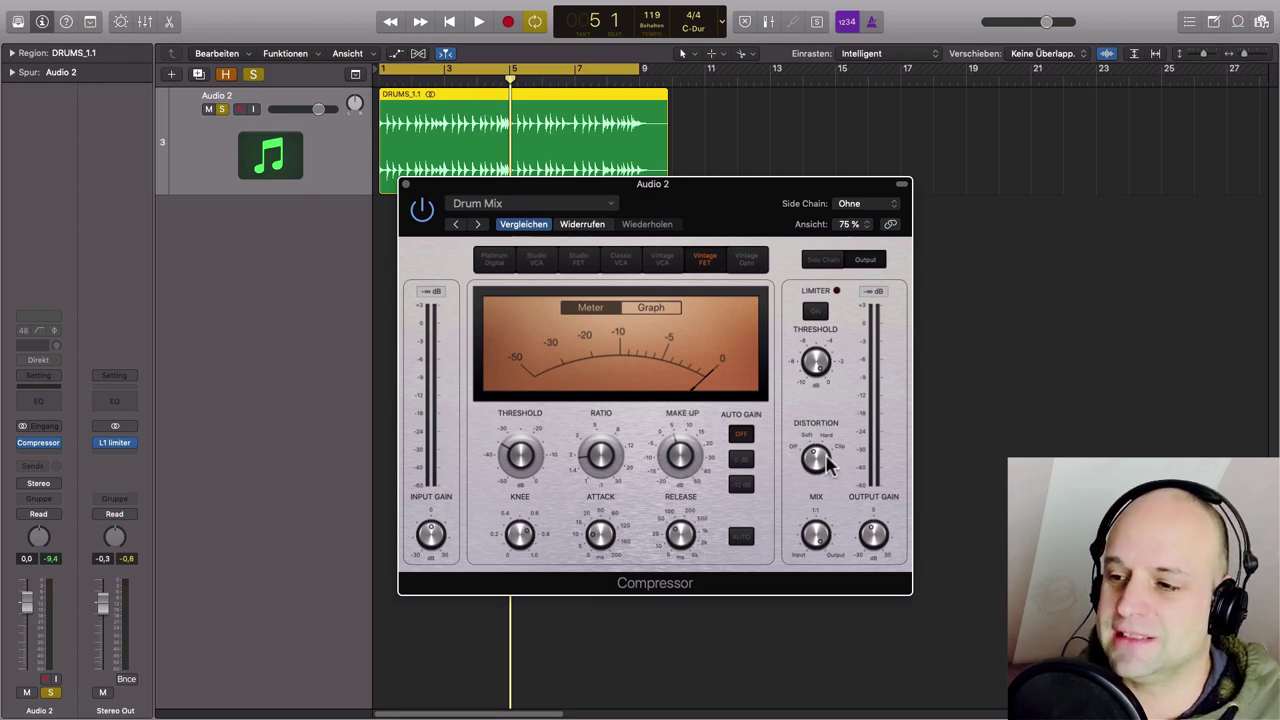
pyautogui.moveTo(877, 540)
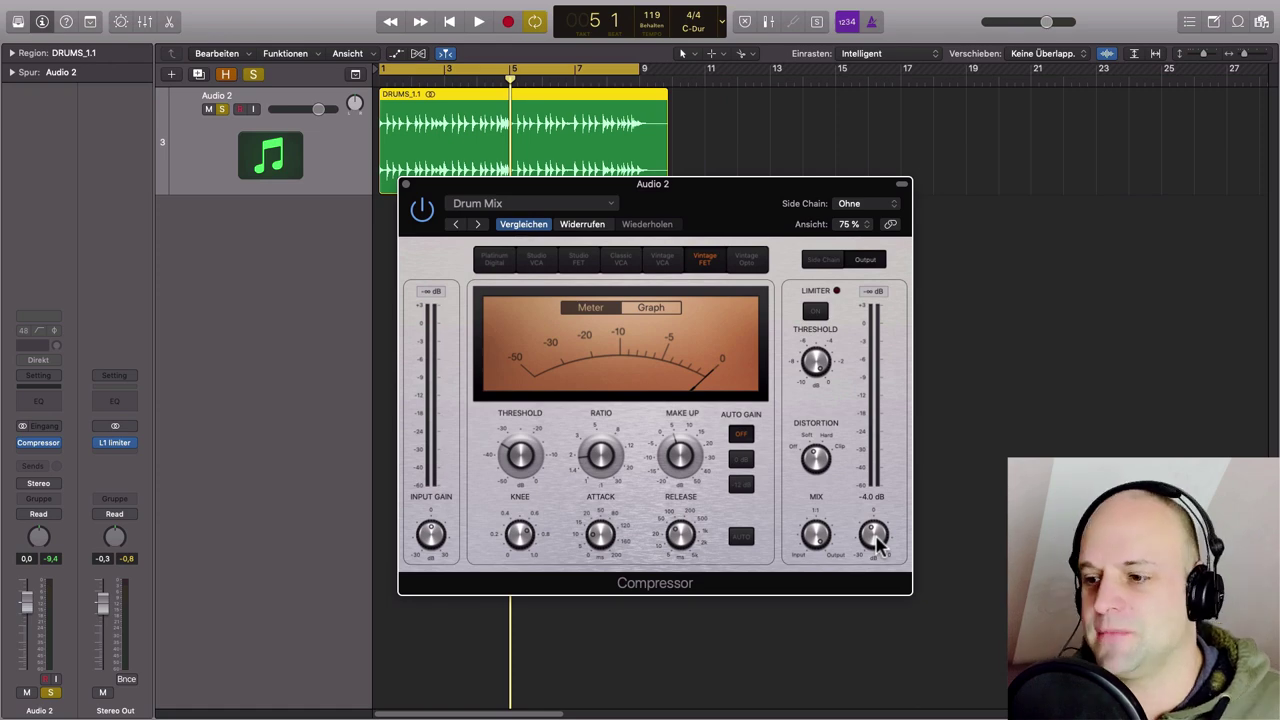
pyautogui.moveTo(720, 207); pyautogui.dragTo(697, 235)
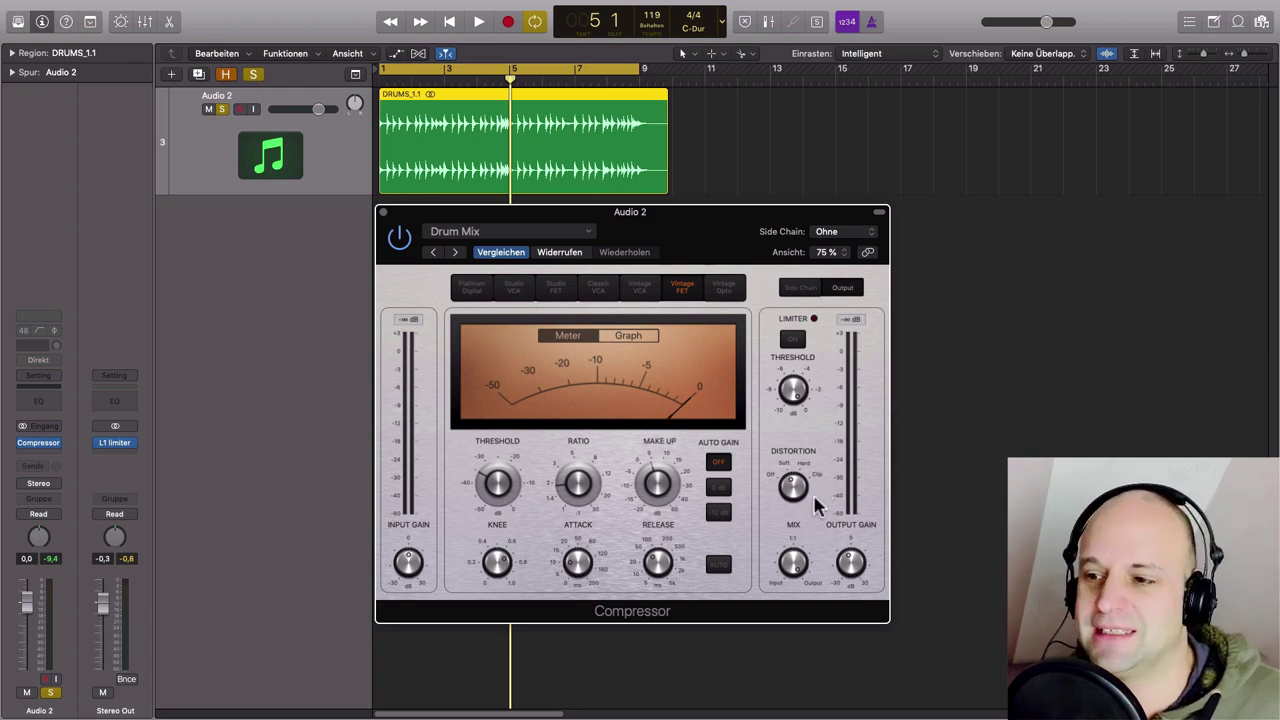
# Play the loop, raise the make-up gain to 28 dB and lower the output gain to -20.5 dB.
pyautogui.moveTo(833, 563)
pyautogui.press('space')
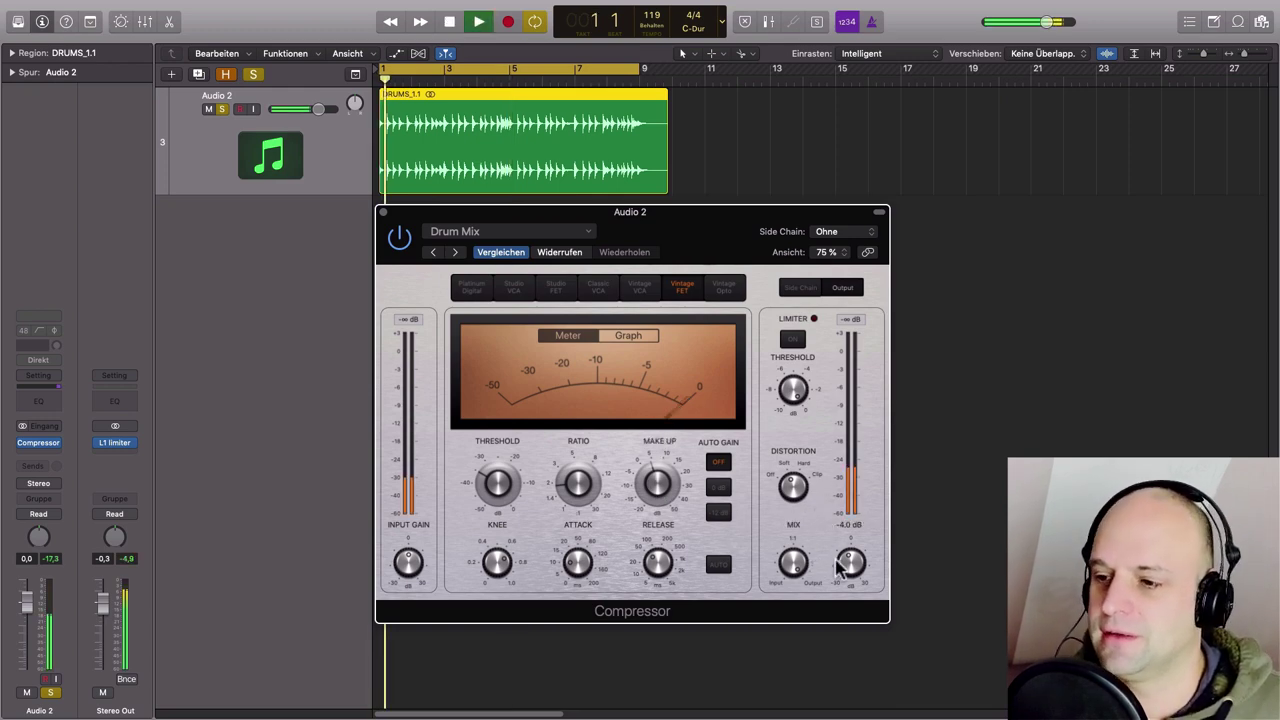
pyautogui.moveTo(833, 563); pyautogui.dragTo(843, 587)
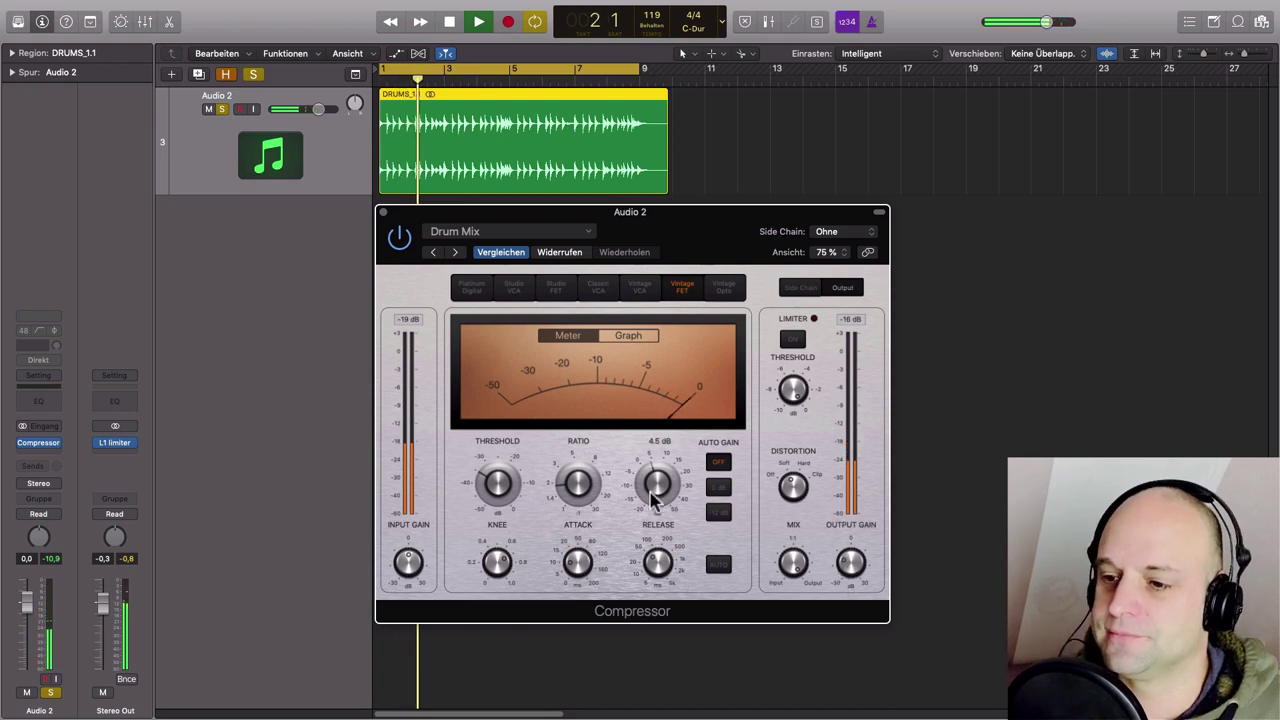
pyautogui.moveTo(652, 487); pyautogui.dragTo(643, 432)
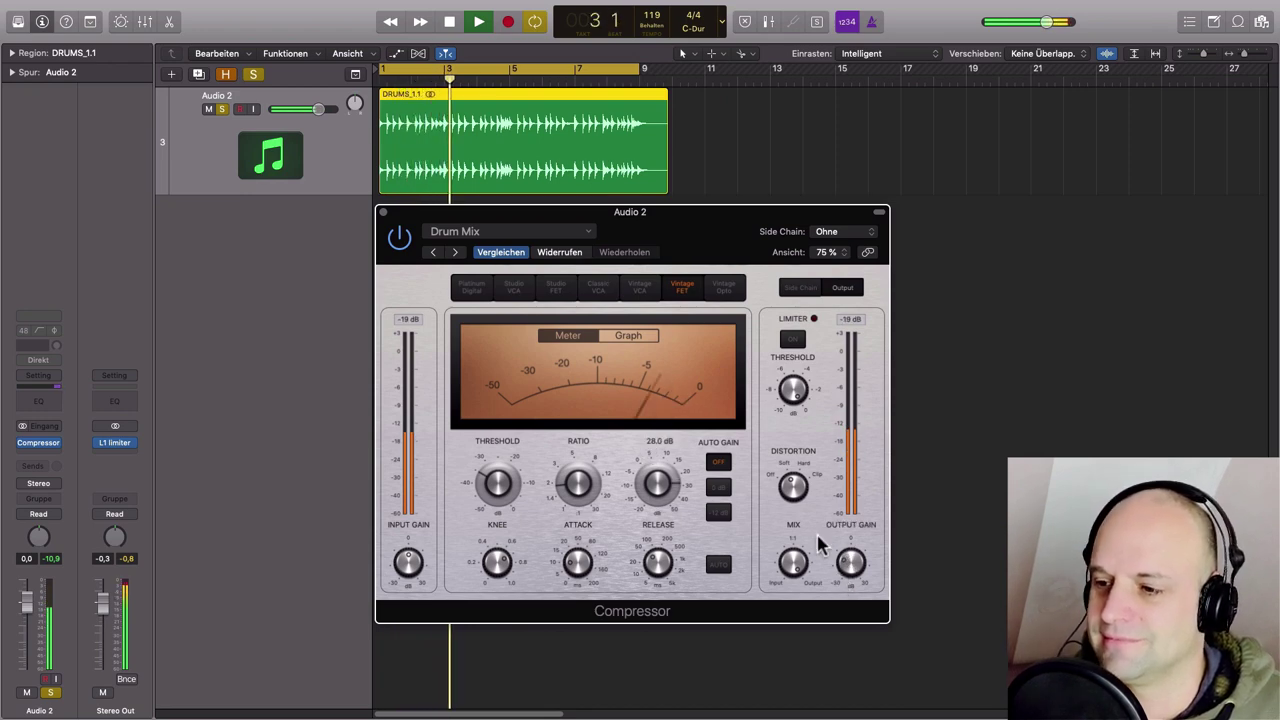
pyautogui.moveTo(846, 565); pyautogui.dragTo(843, 580)
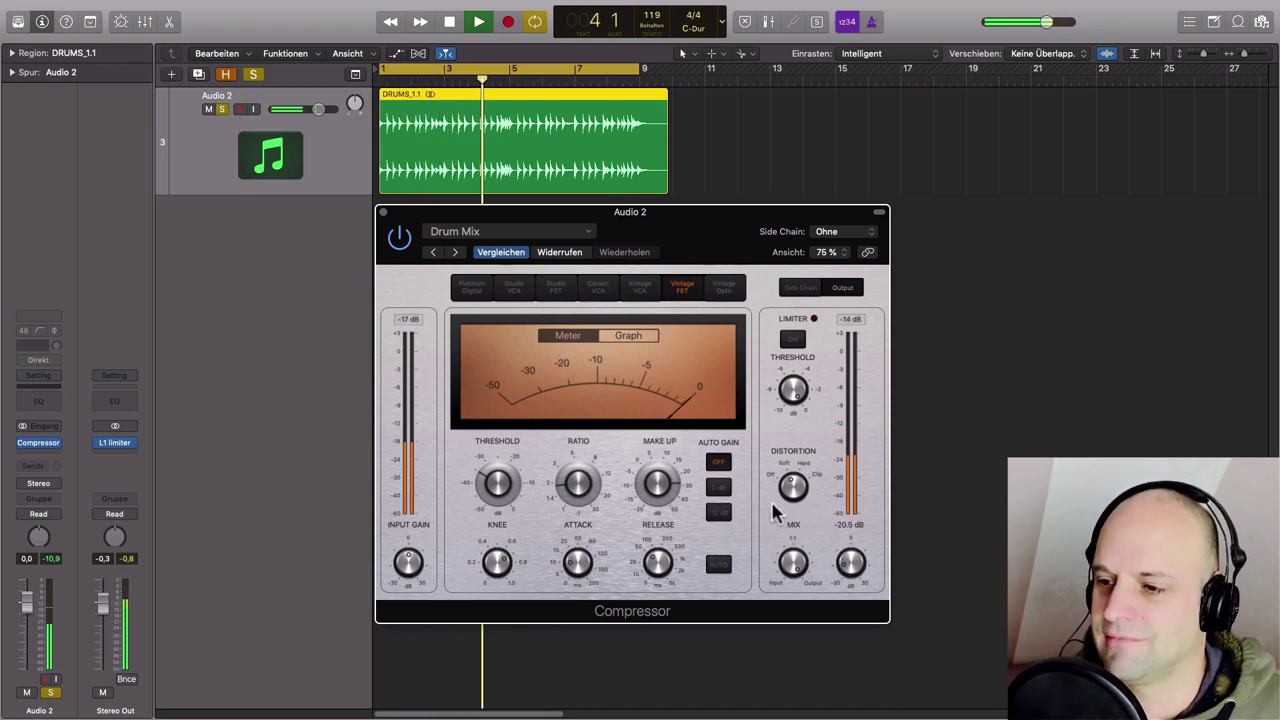
# Try Hard distortion on the playing loop, return it to Soft and reduce the make-up gain to 22 dB.
pyautogui.moveTo(776, 503); pyautogui.dragTo(774, 456)
pyautogui.moveTo(655, 486); pyautogui.dragTo(653, 499)
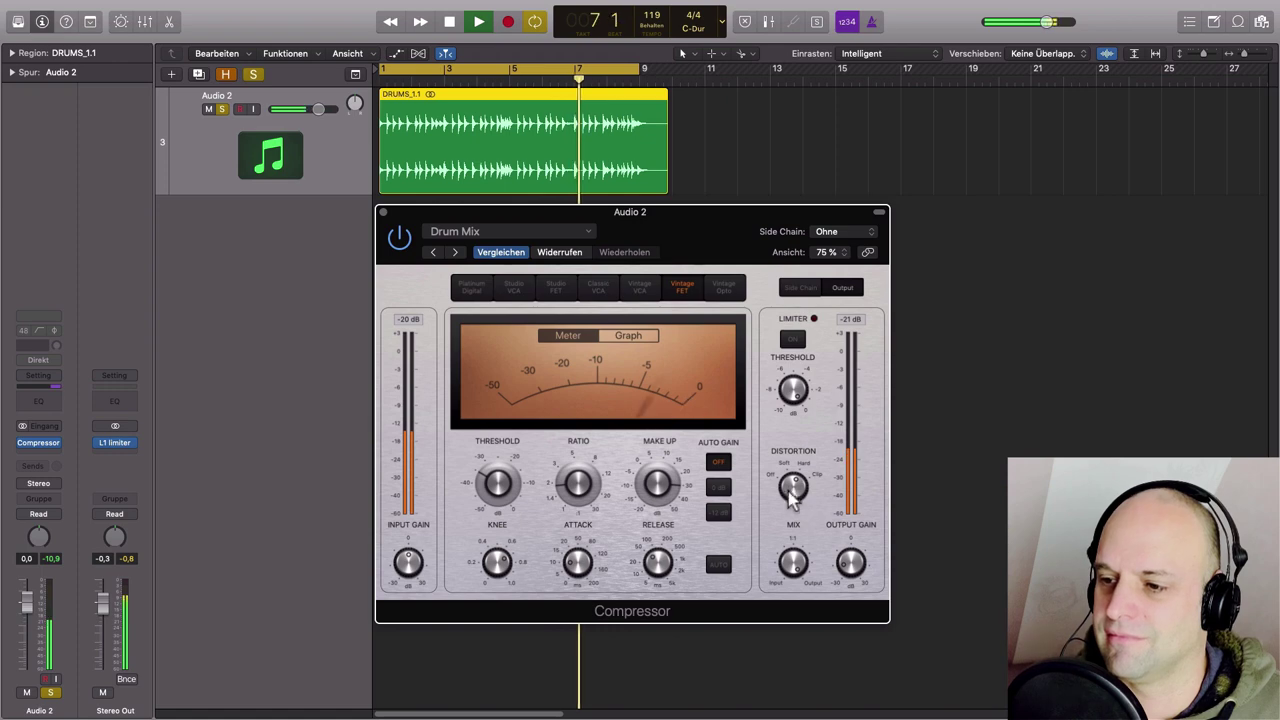
pyautogui.moveTo(657, 497)
pyautogui.mouseDown()
pyautogui.moveTo(655, 485)
pyautogui.moveTo(657, 497)
pyautogui.mouseUp()
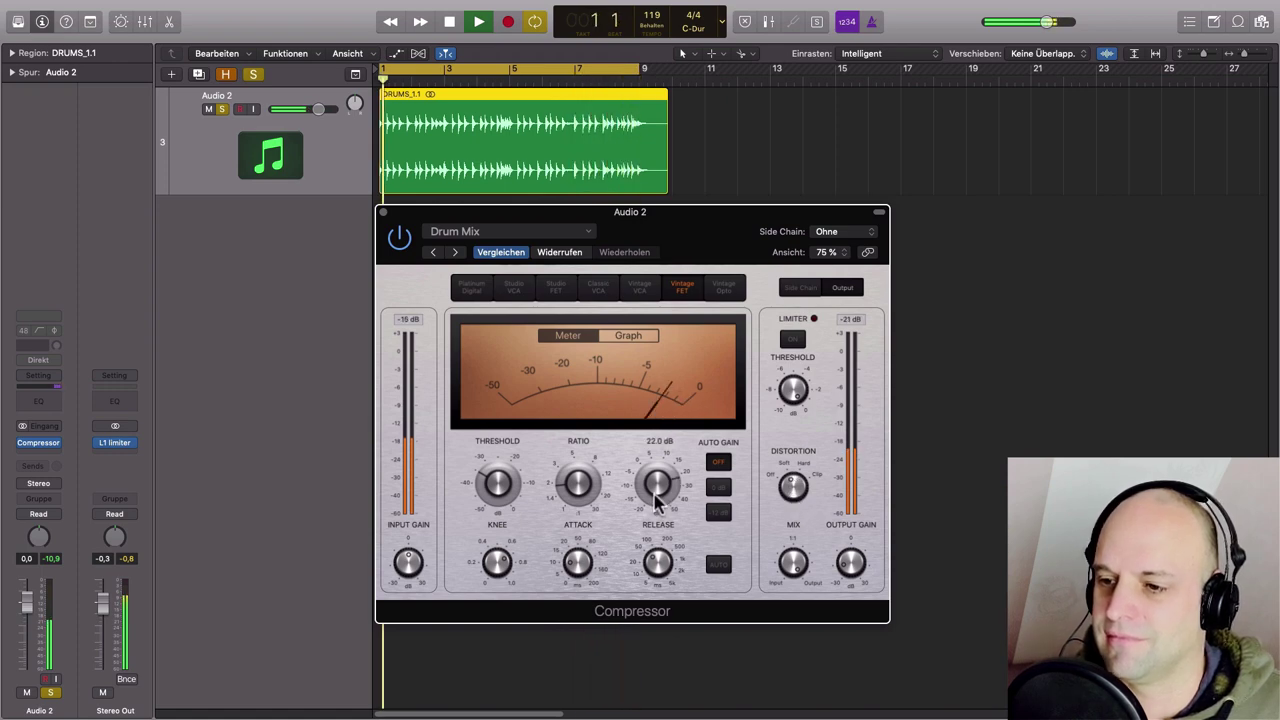
# Stop playback and try the Compressor's Mix control between the dry input and the processed output.
pyautogui.press('space')
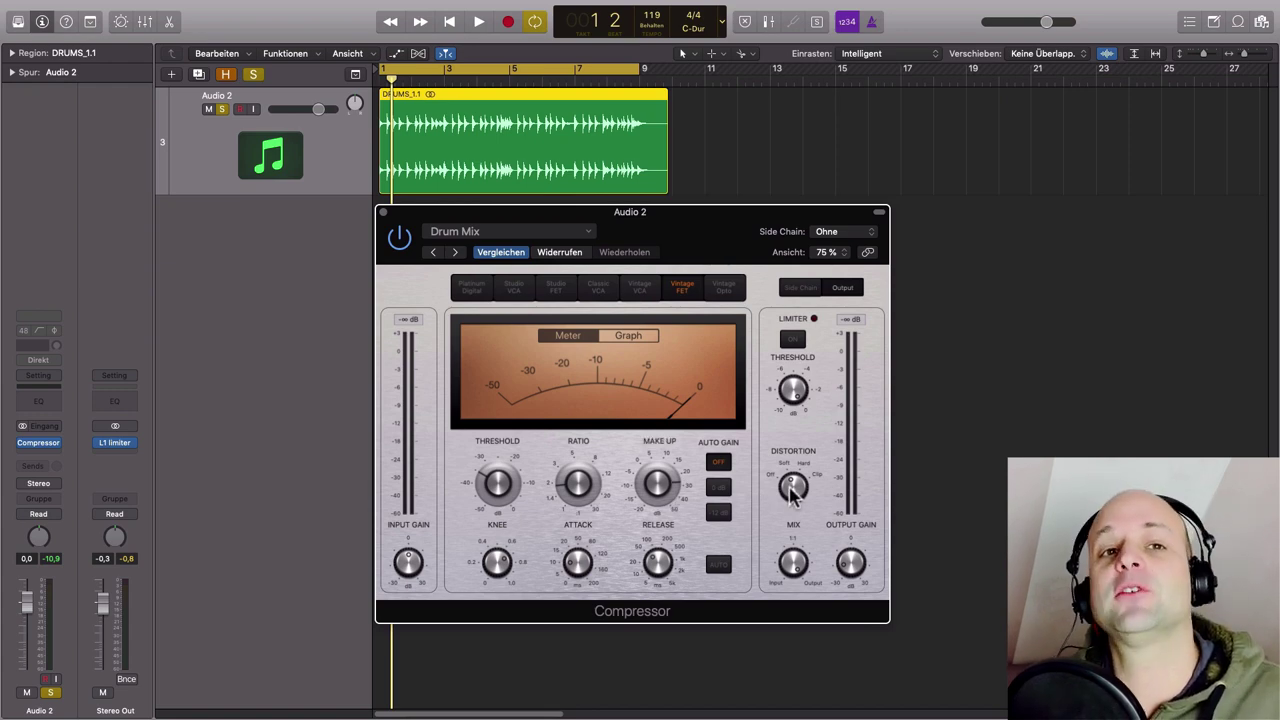
pyautogui.moveTo(855, 575)
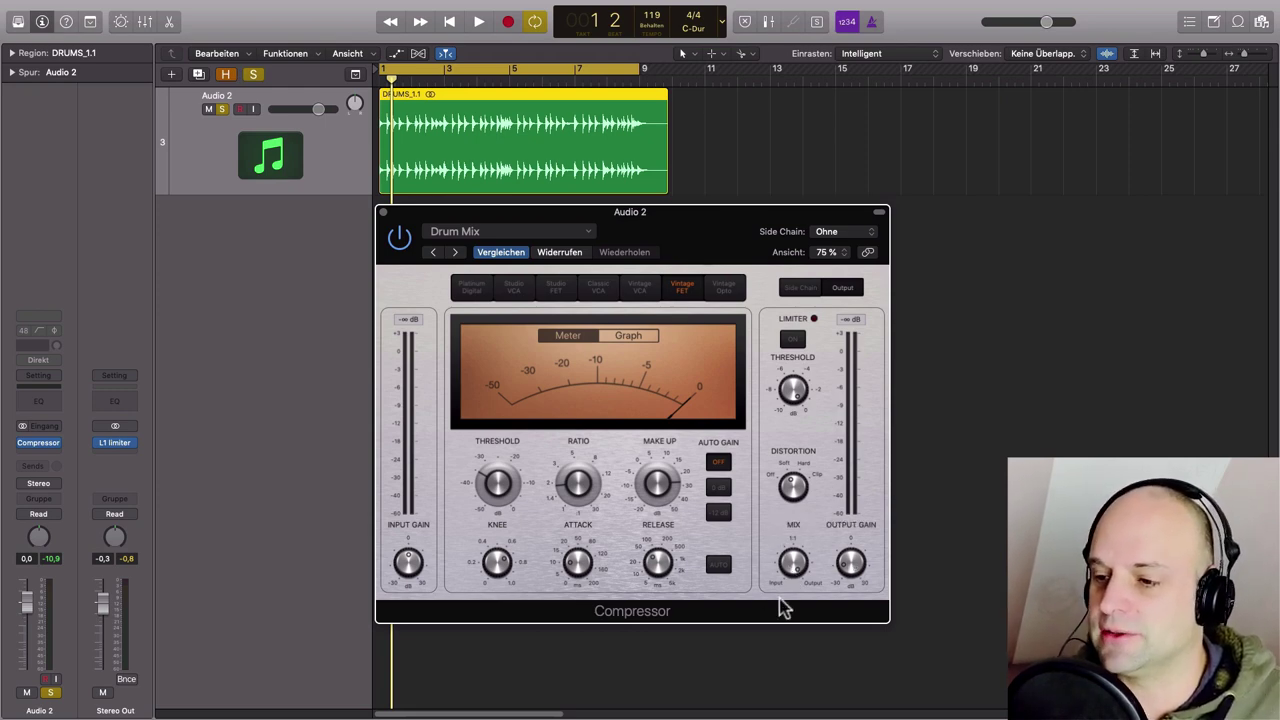
pyautogui.moveTo(794, 571); pyautogui.dragTo(810, 680)
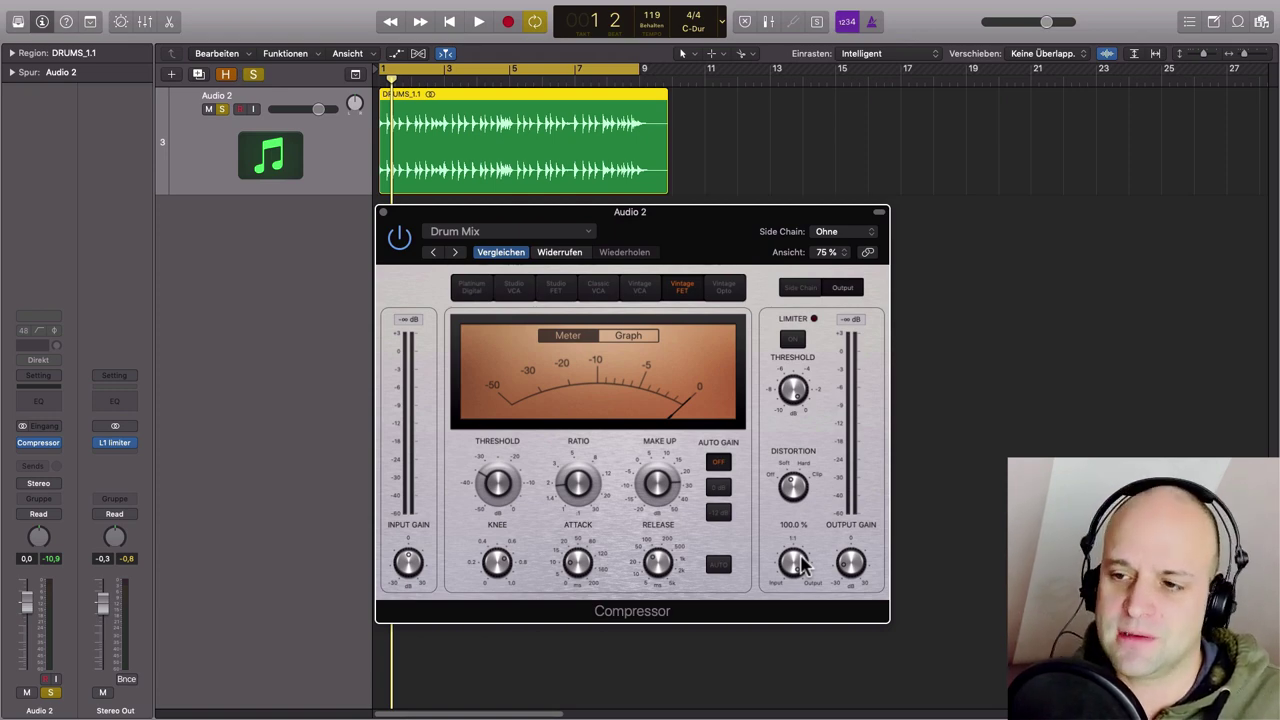
pyautogui.moveTo(800, 565); pyautogui.dragTo(787, 622)
pyautogui.moveTo(793, 669); pyautogui.dragTo(766, 472)
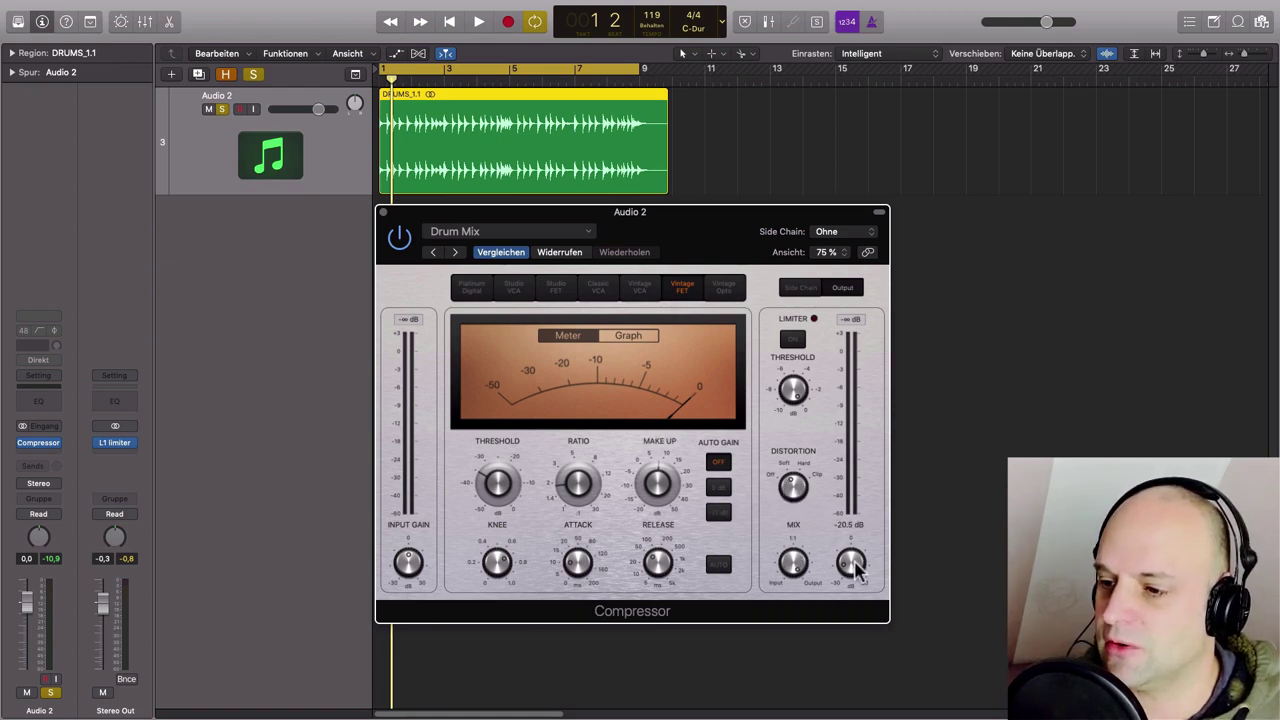
# Play the loop while raising the Compressor's output gain to -6 dB, and stop playback.
pyautogui.press('space')
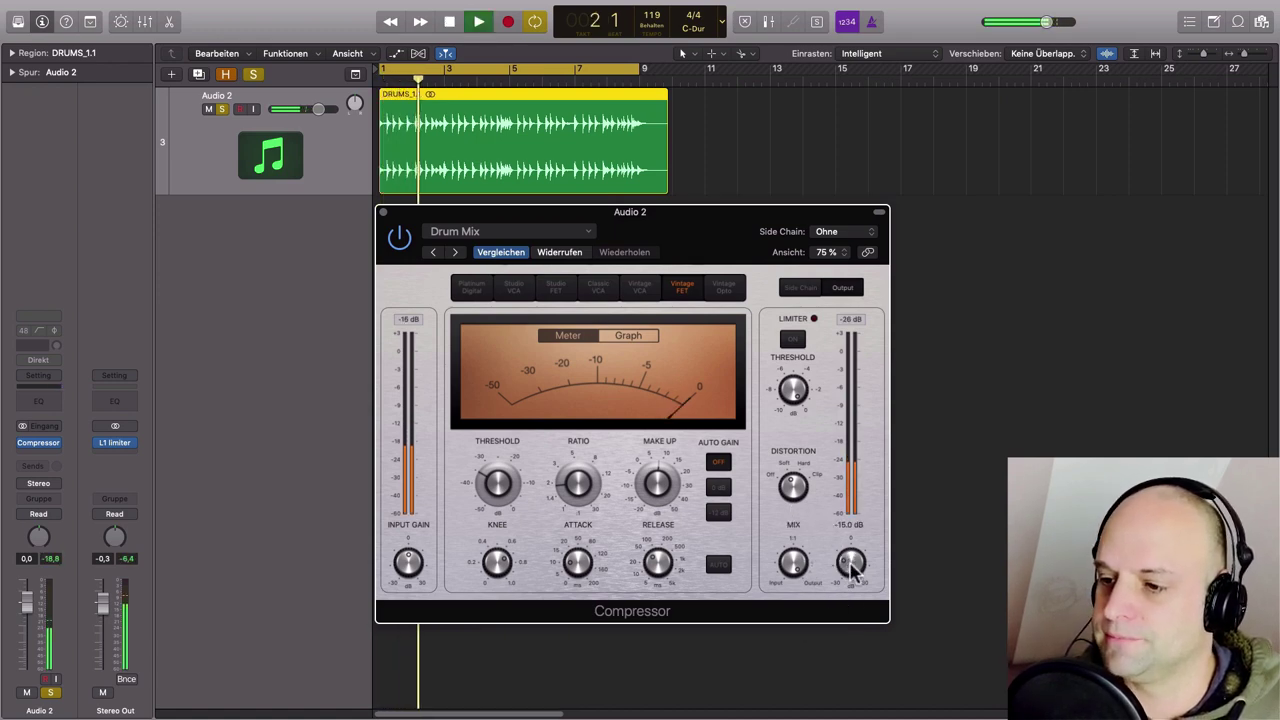
pyautogui.moveTo(847, 562); pyautogui.dragTo(845, 554)
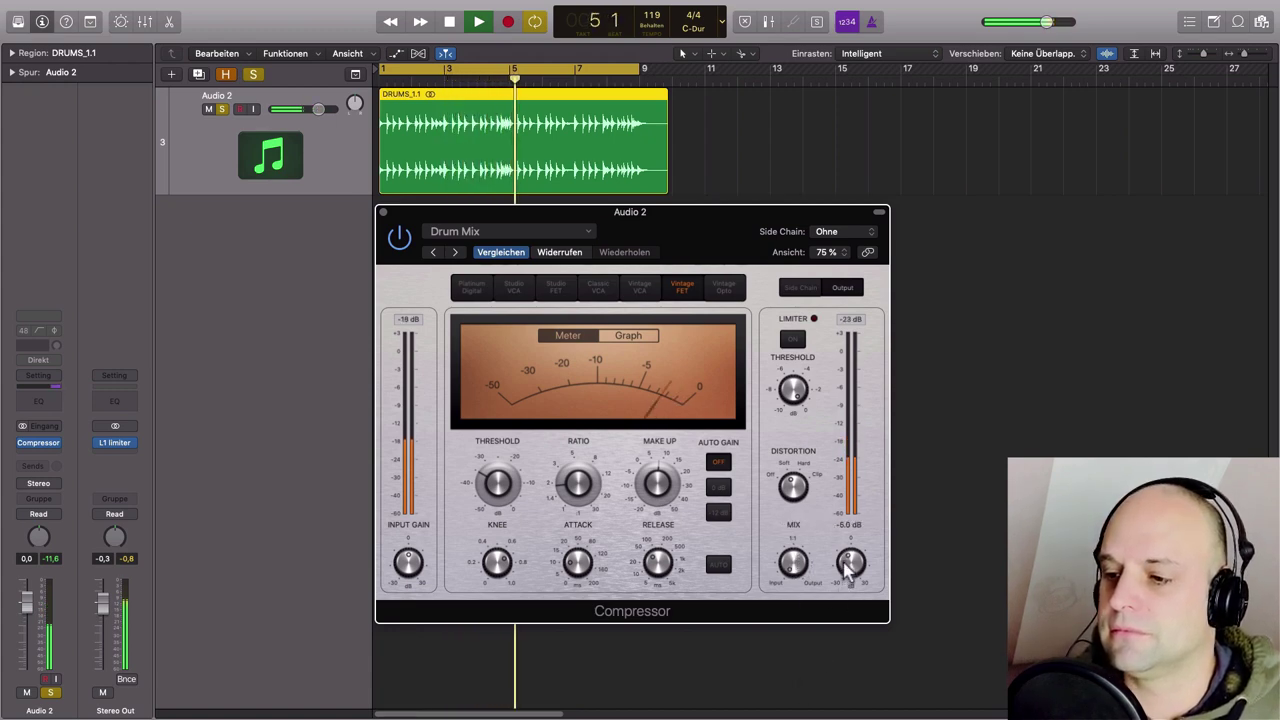
pyautogui.press('space')
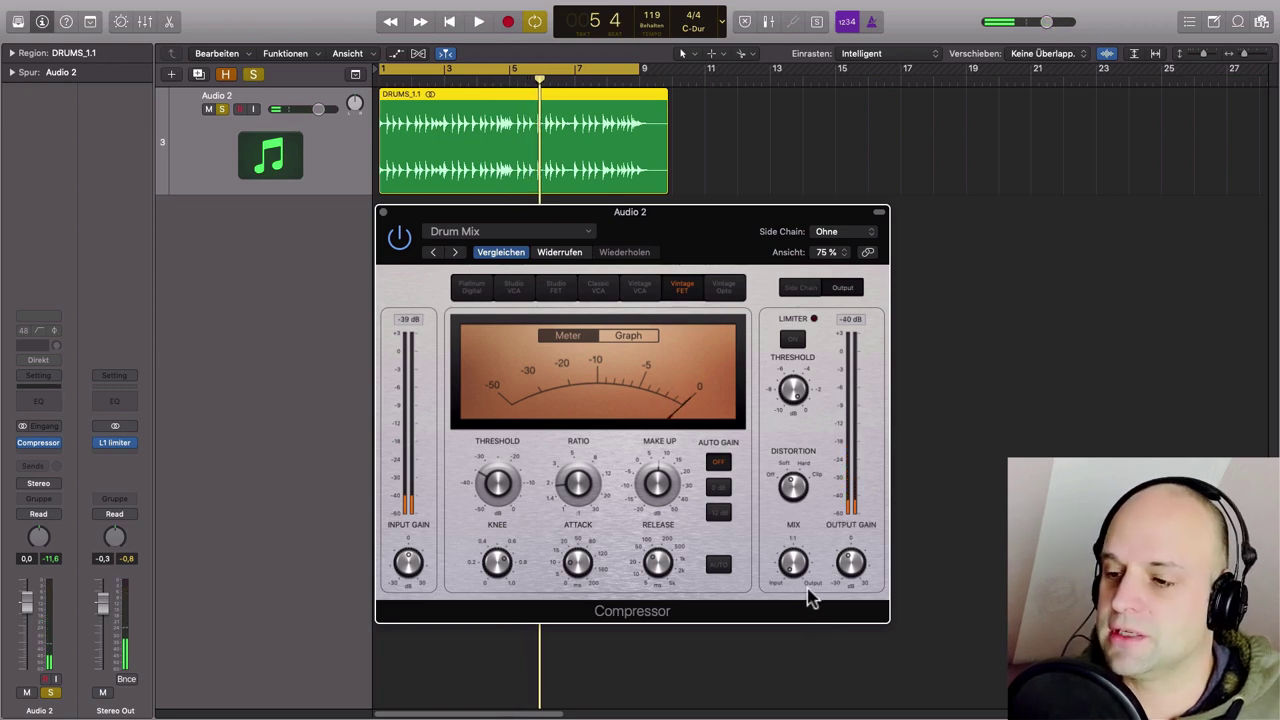
# Play the loop with the Mix at 88 %, lower the output gain and stop playback.
pyautogui.press('space')
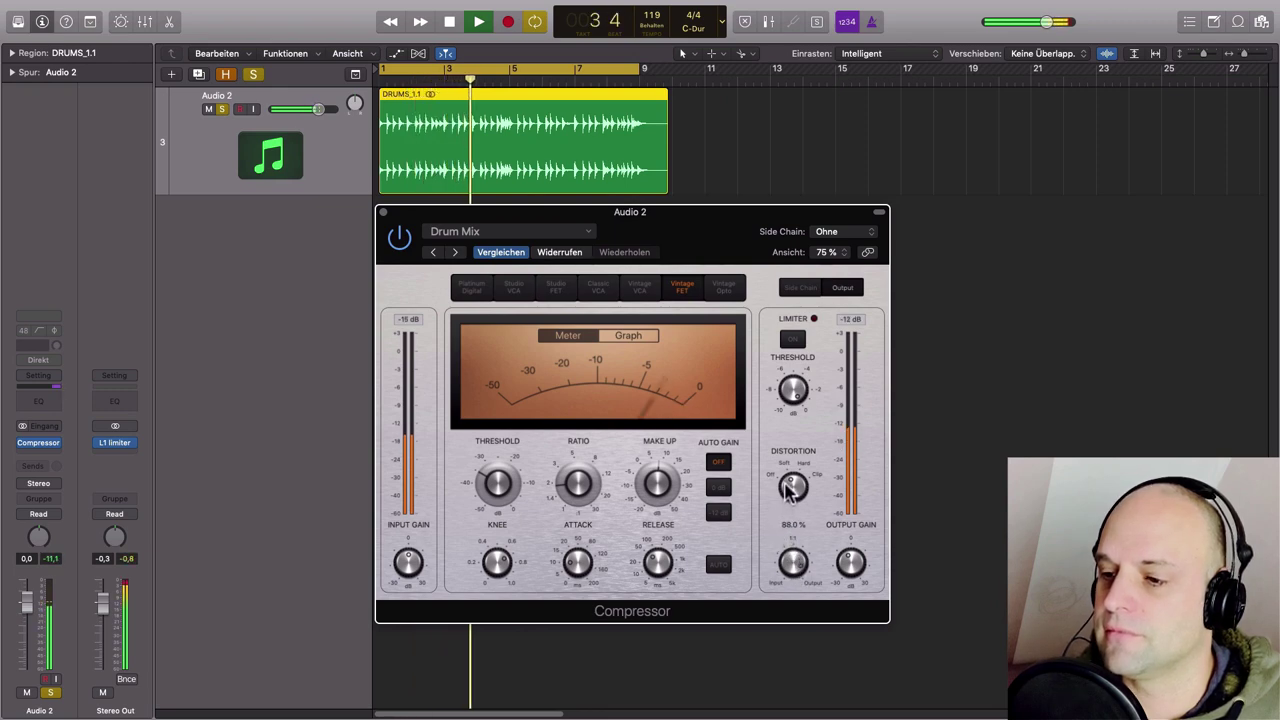
pyautogui.moveTo(848, 553); pyautogui.dragTo(847, 568)
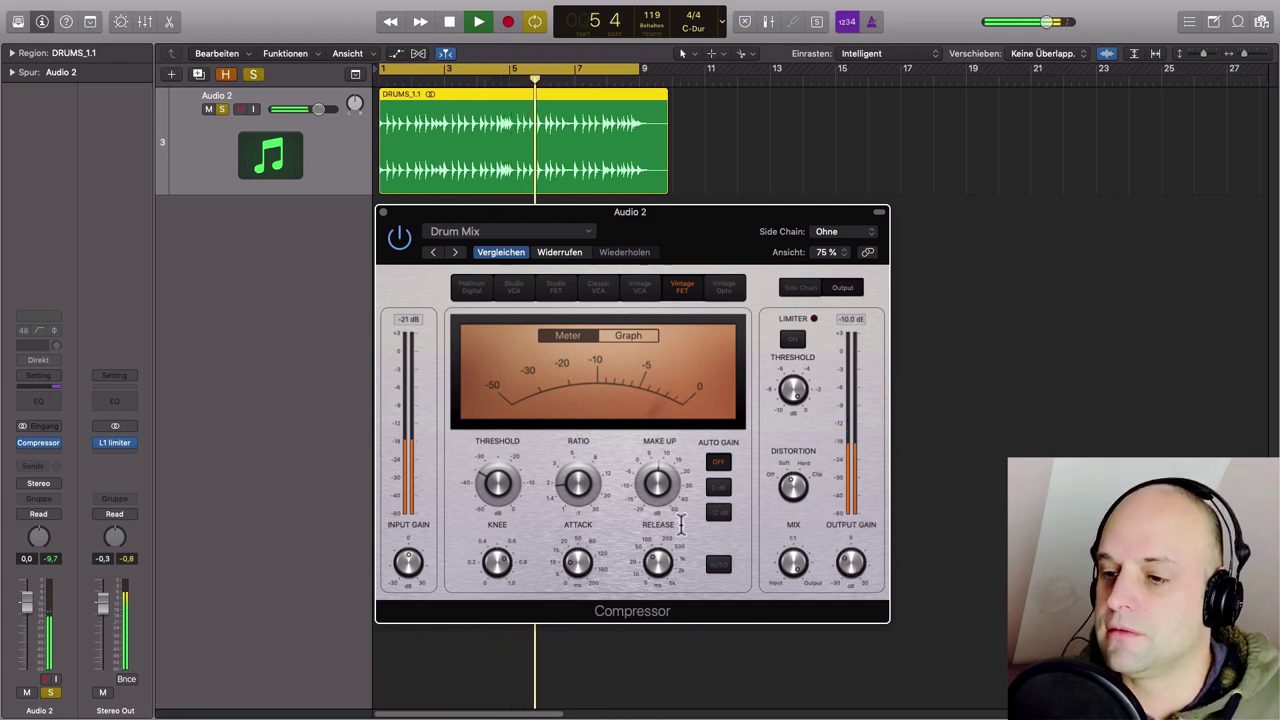
pyautogui.press('space')
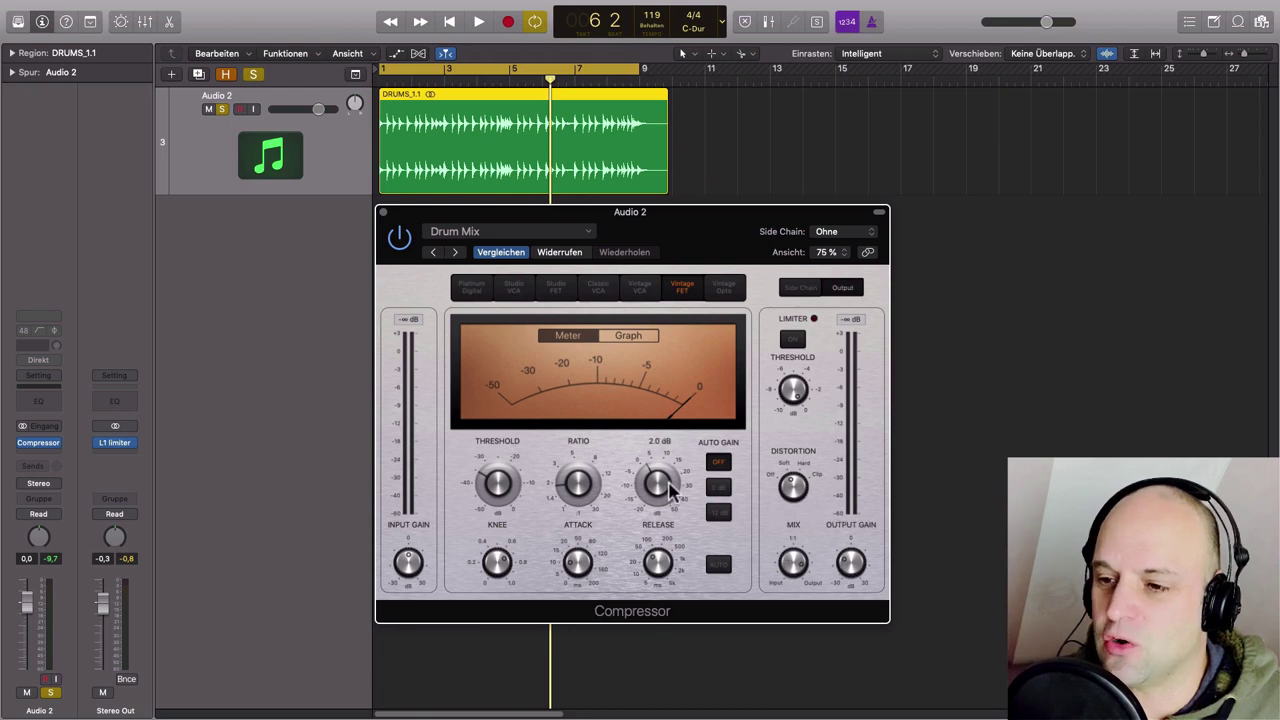
# Try a make-up gain of -1.5 dB, and raise the make-up gain again on the playing loop.
pyautogui.moveTo(669, 484); pyautogui.dragTo(656, 497)
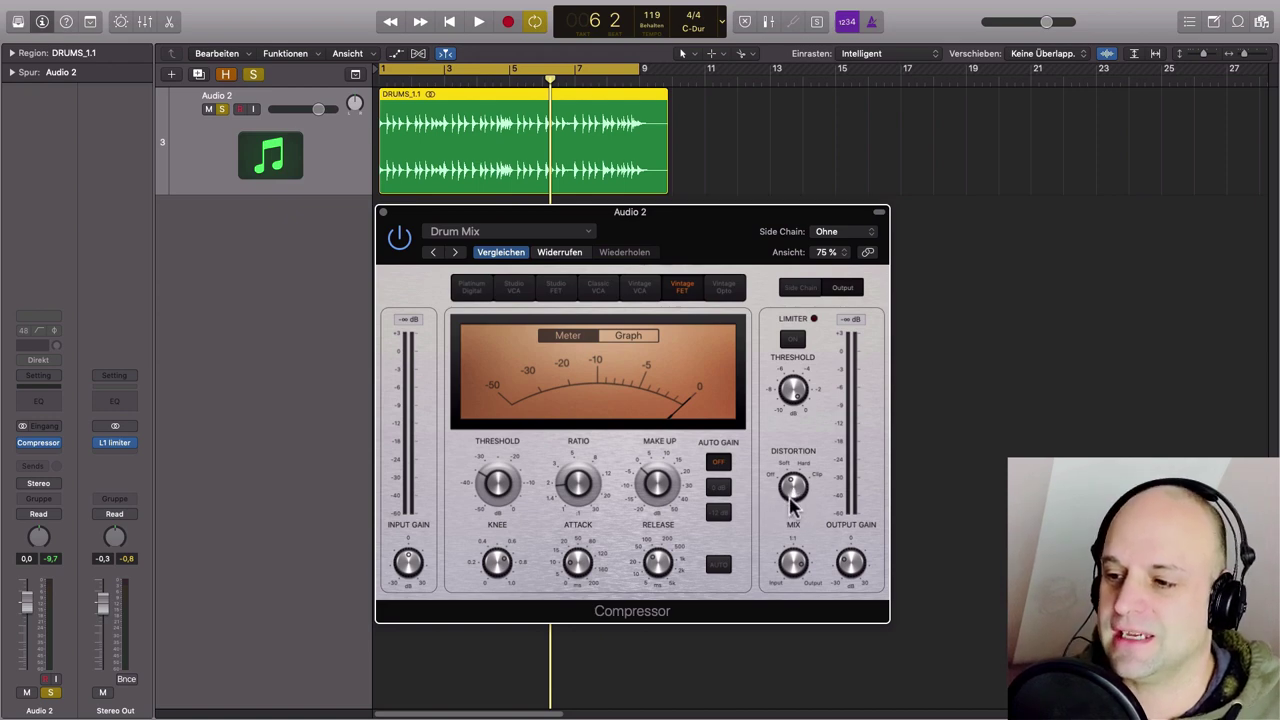
pyautogui.moveTo(654, 486)
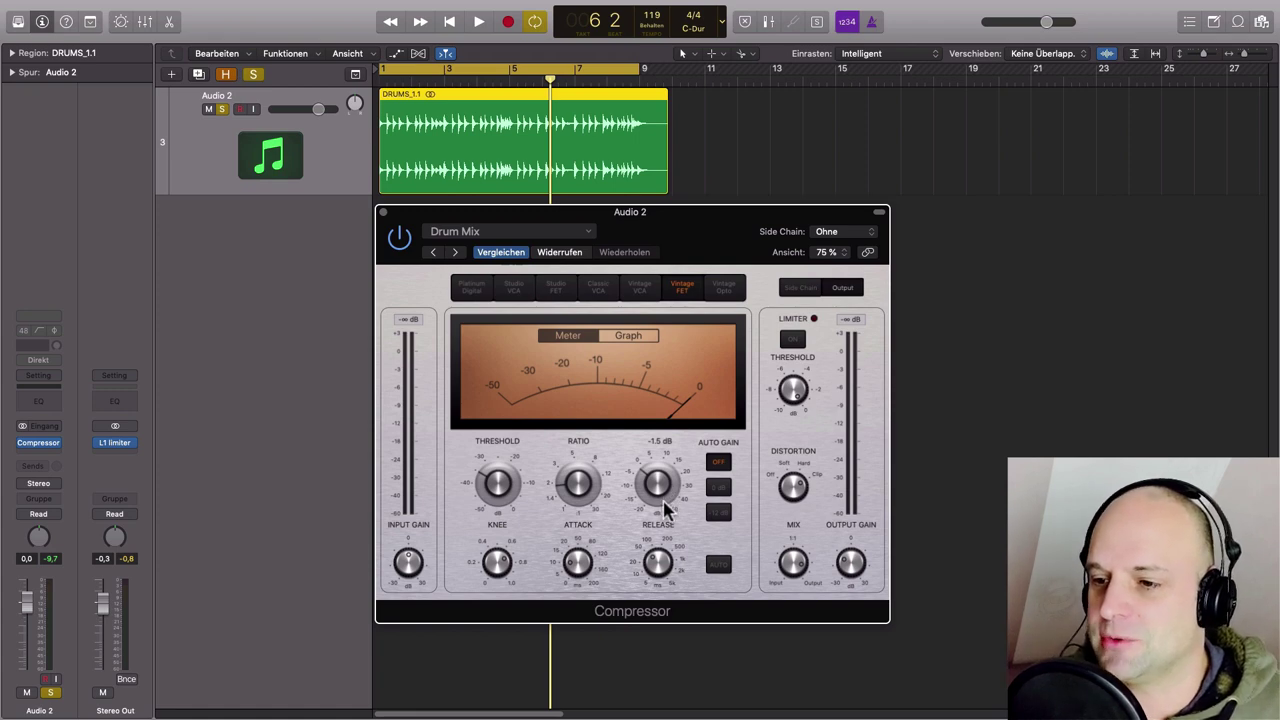
pyautogui.press('space')
pyautogui.moveTo(640, 444); pyautogui.dragTo(639, 429)
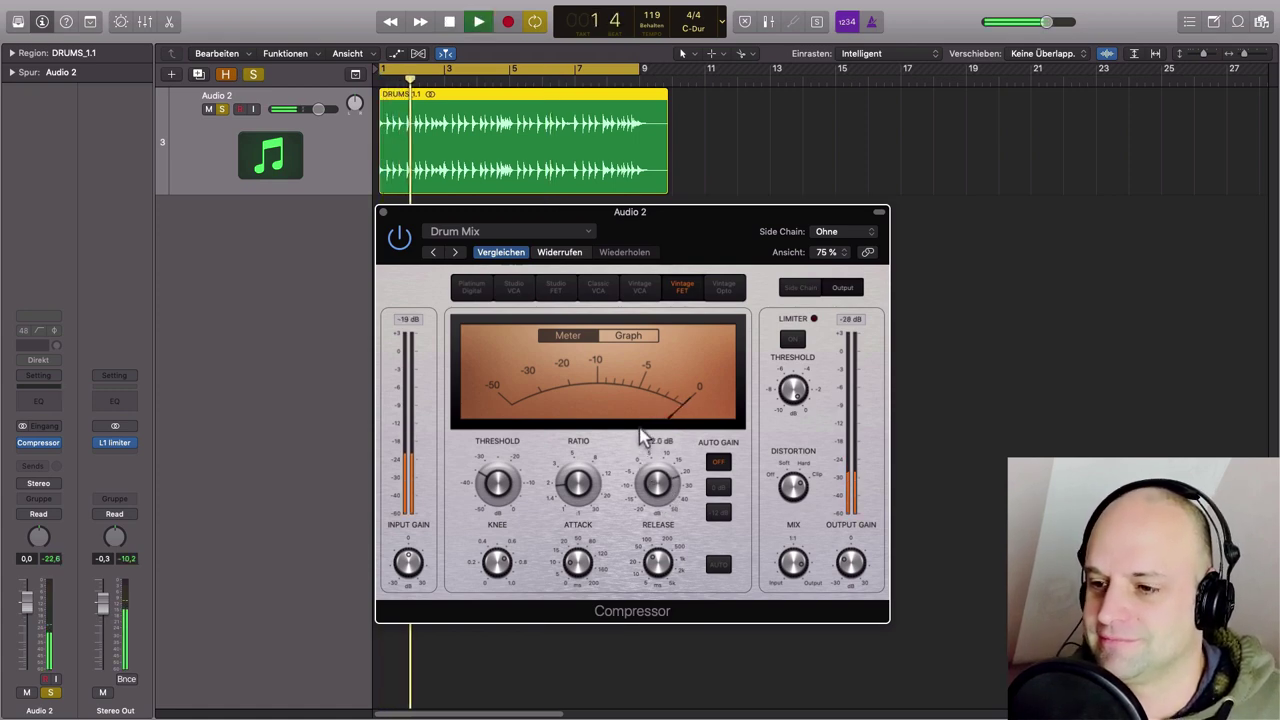
# Set the Mix to 68 % and the output gain to -16 dB while comparing the bypassed and processed loop, and stop playback.
pyautogui.moveTo(790, 562); pyautogui.dragTo(777, 600)
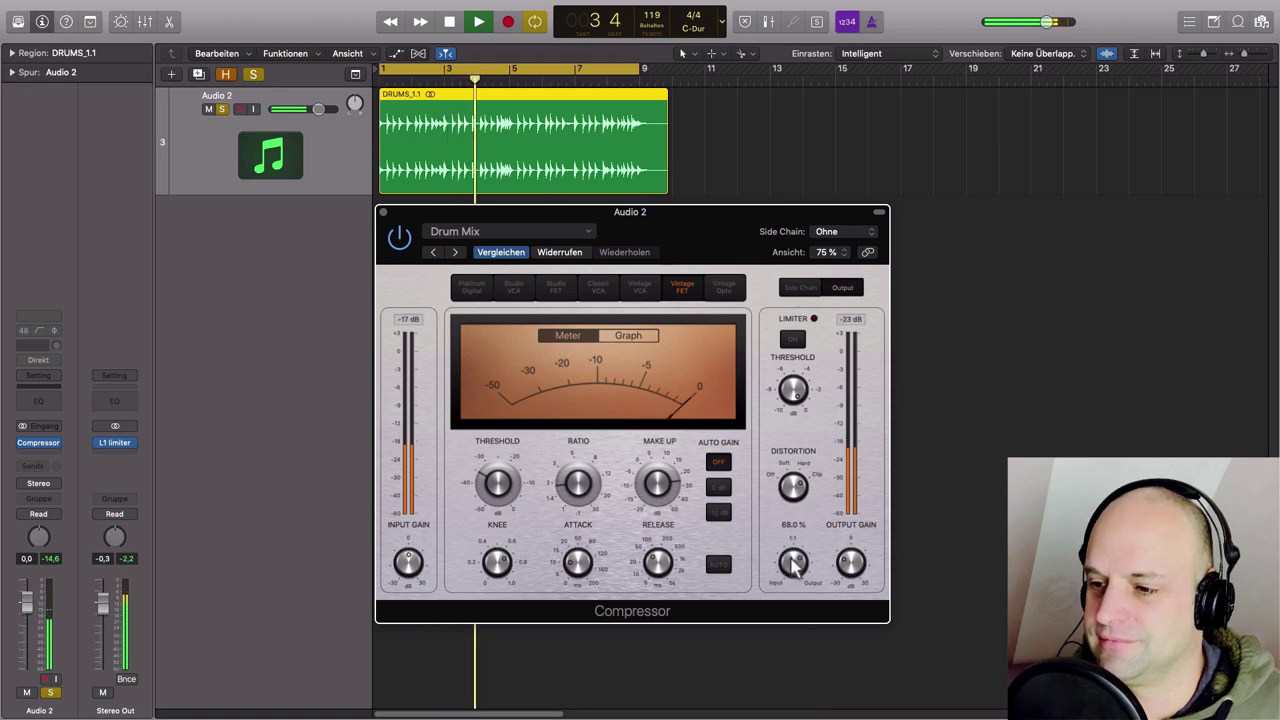
pyautogui.moveTo(851, 561); pyautogui.dragTo(853, 568)
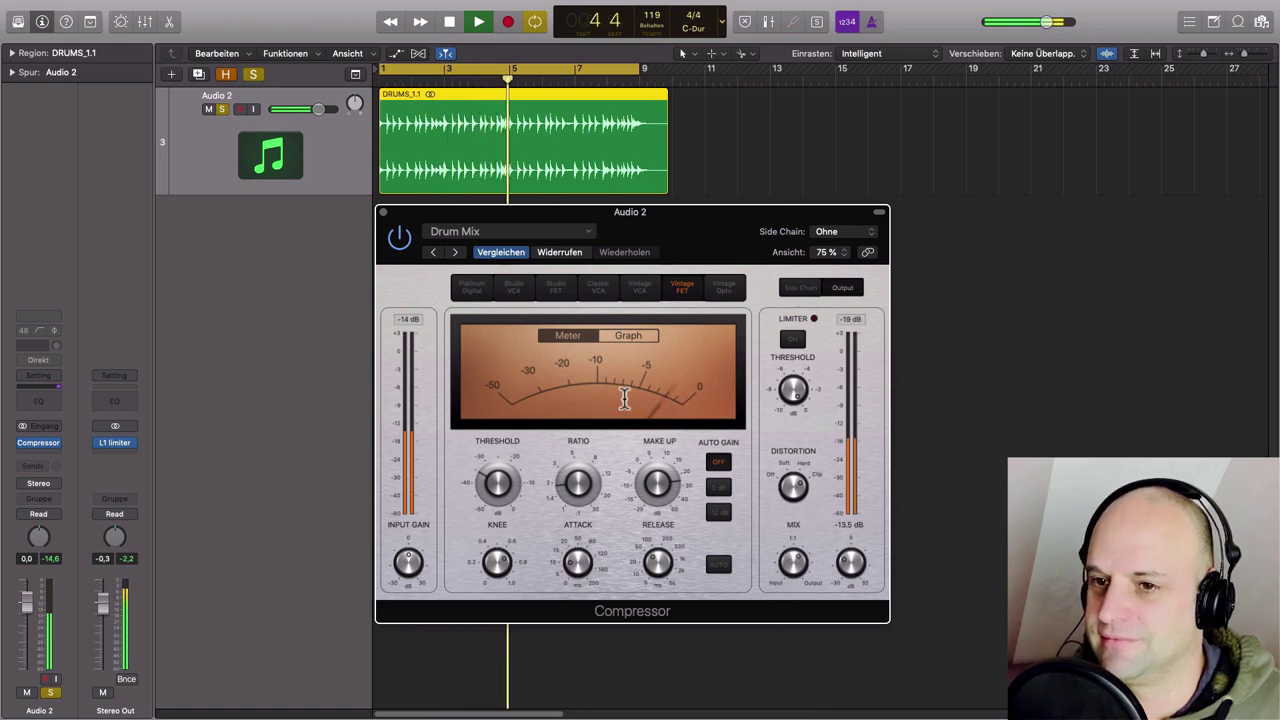
pyautogui.click(399, 237)
pyautogui.click(395, 245)
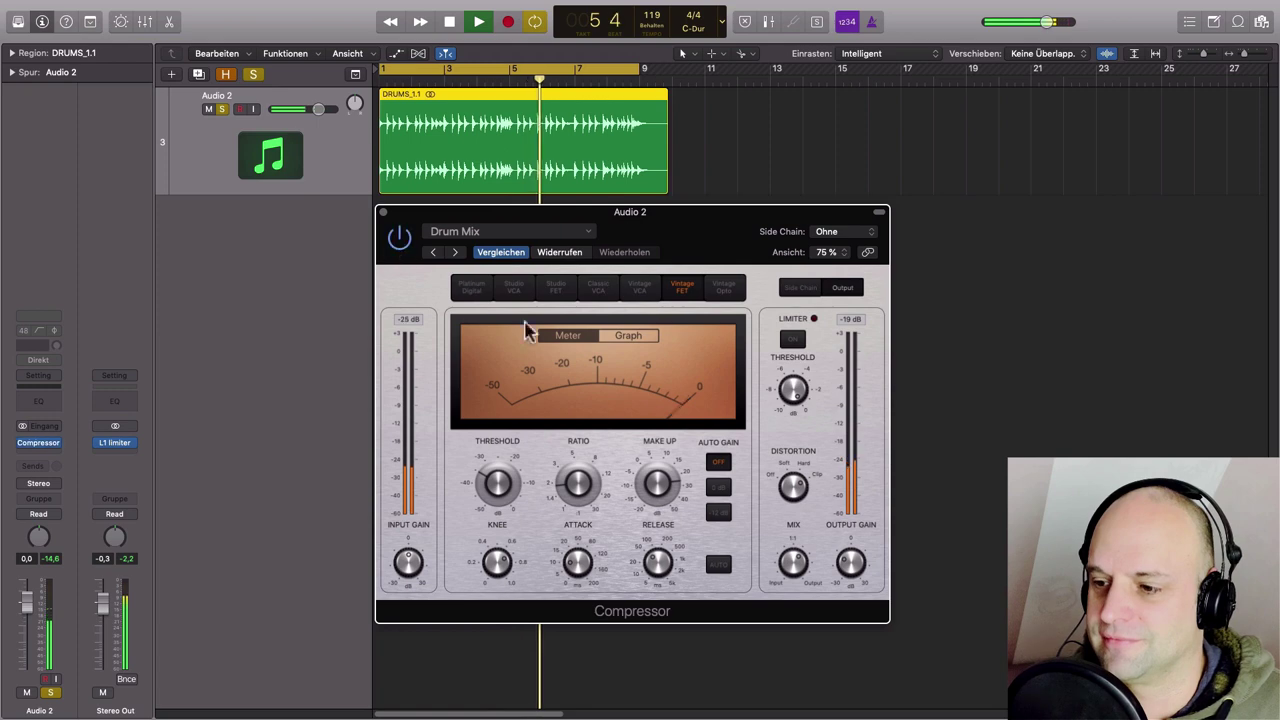
pyautogui.moveTo(846, 563)
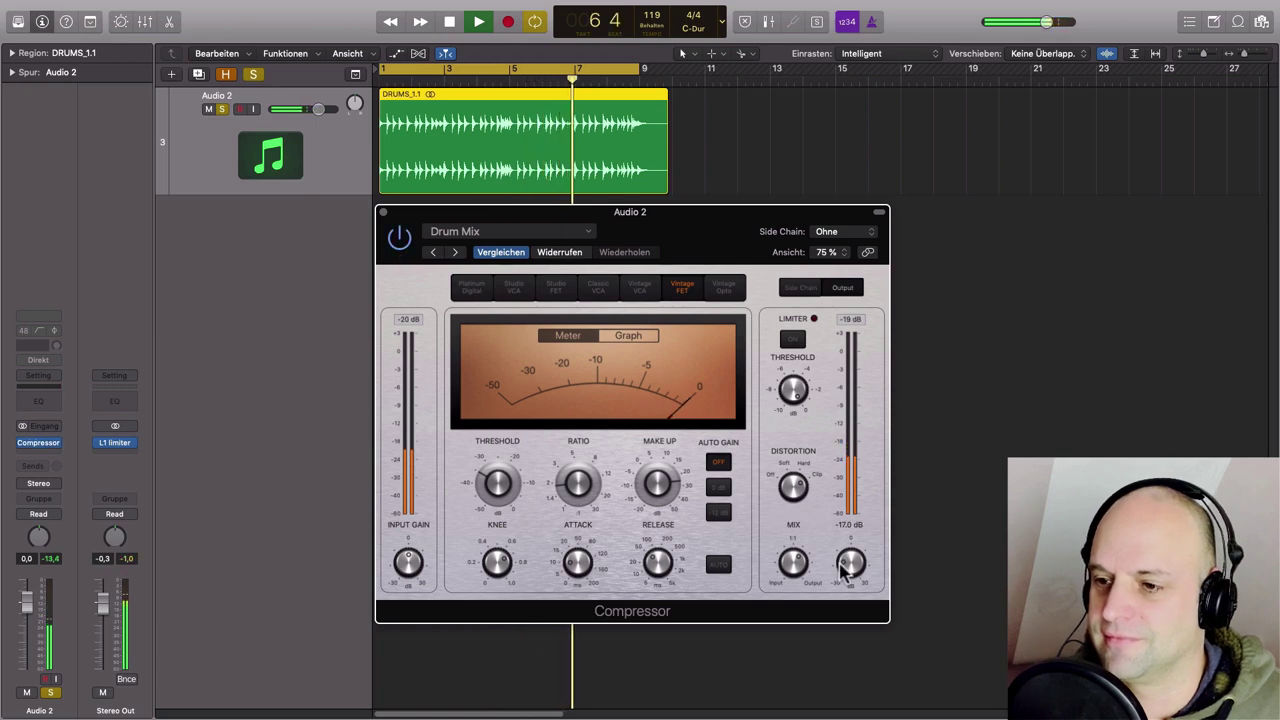
pyautogui.moveTo(840, 563); pyautogui.dragTo(843, 560)
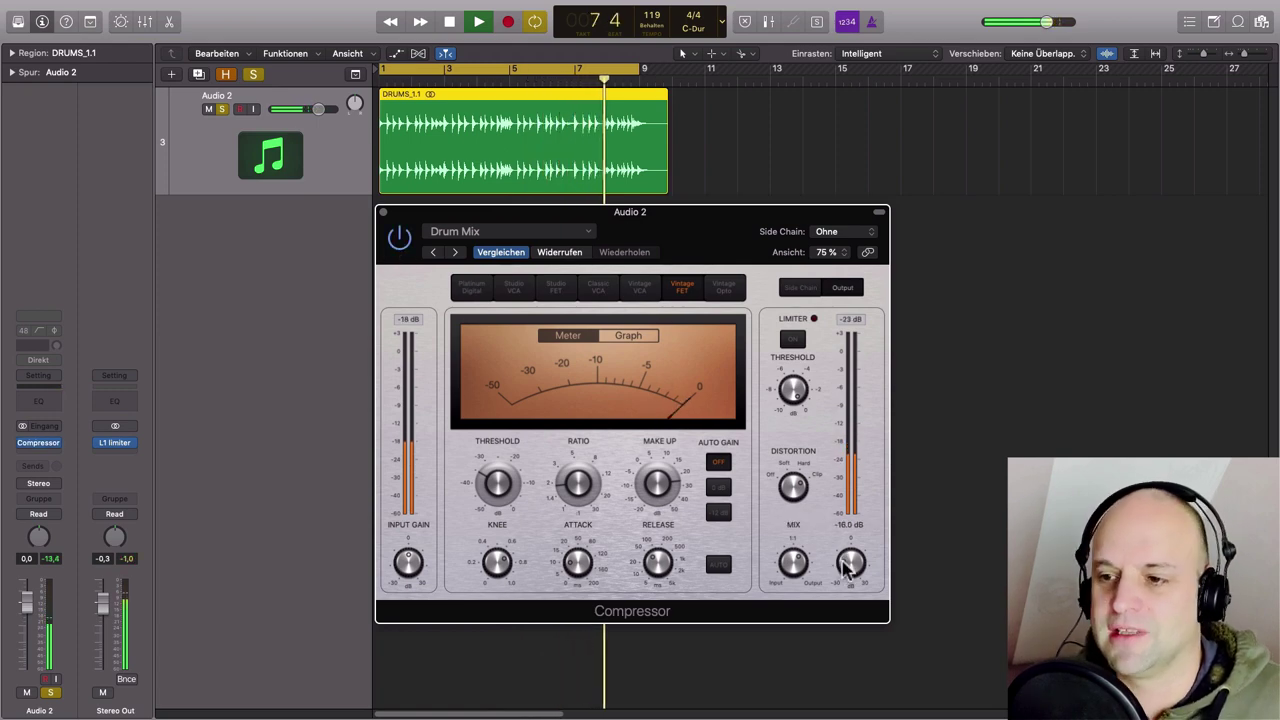
pyautogui.press('space')
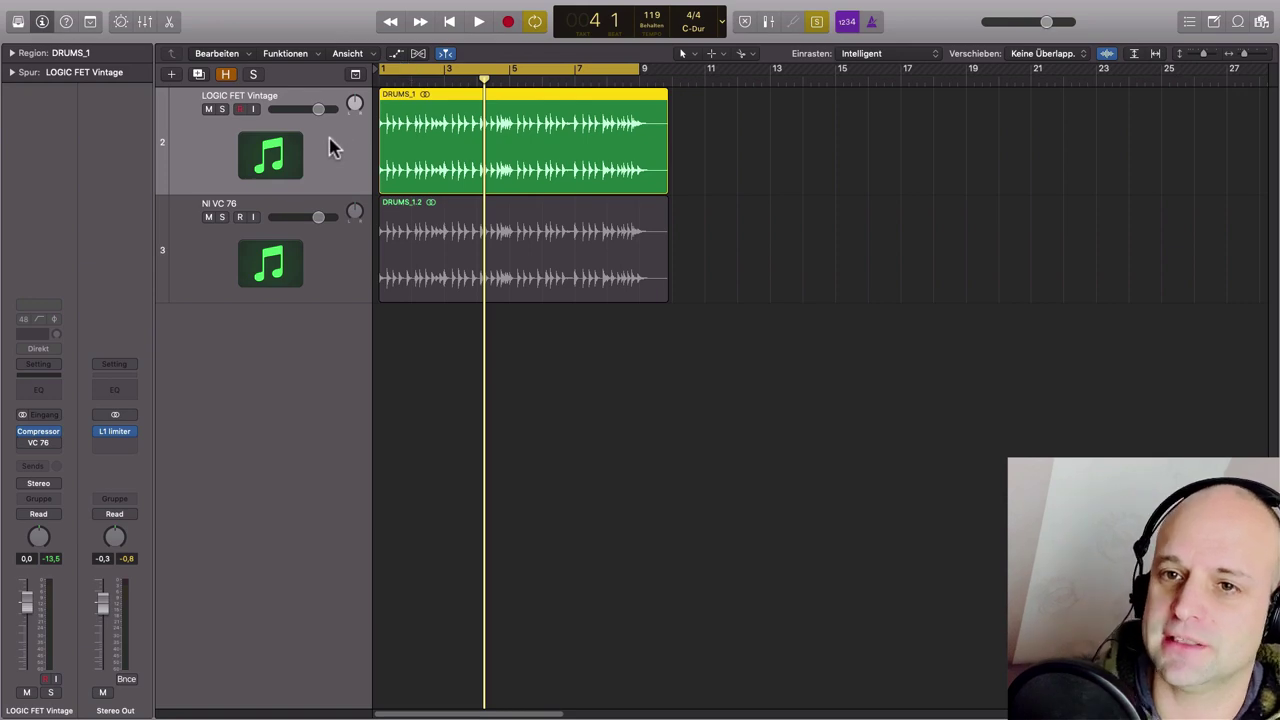
# Open the Compressor on the LOGIC FET Vintage track and the VC 76 on the NI VC 76 track, with their windows side by side.
pyautogui.click(45, 440)
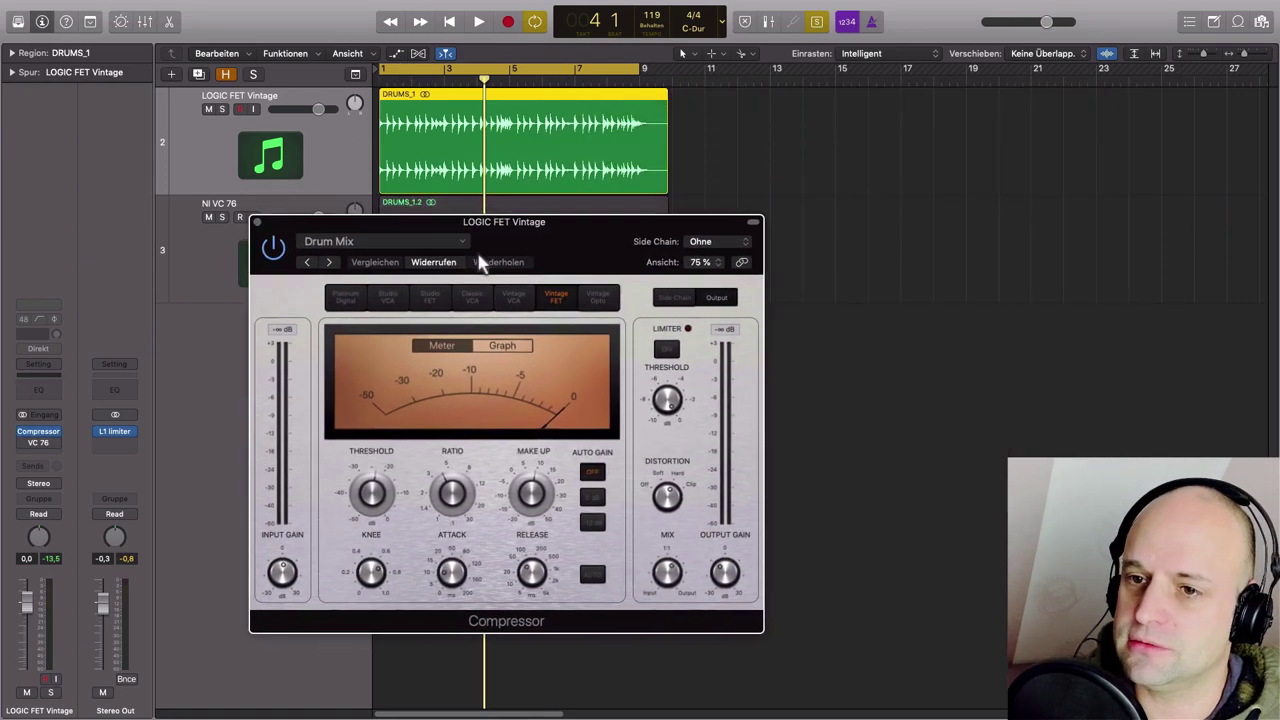
pyautogui.moveTo(480, 262); pyautogui.dragTo(349, 286)
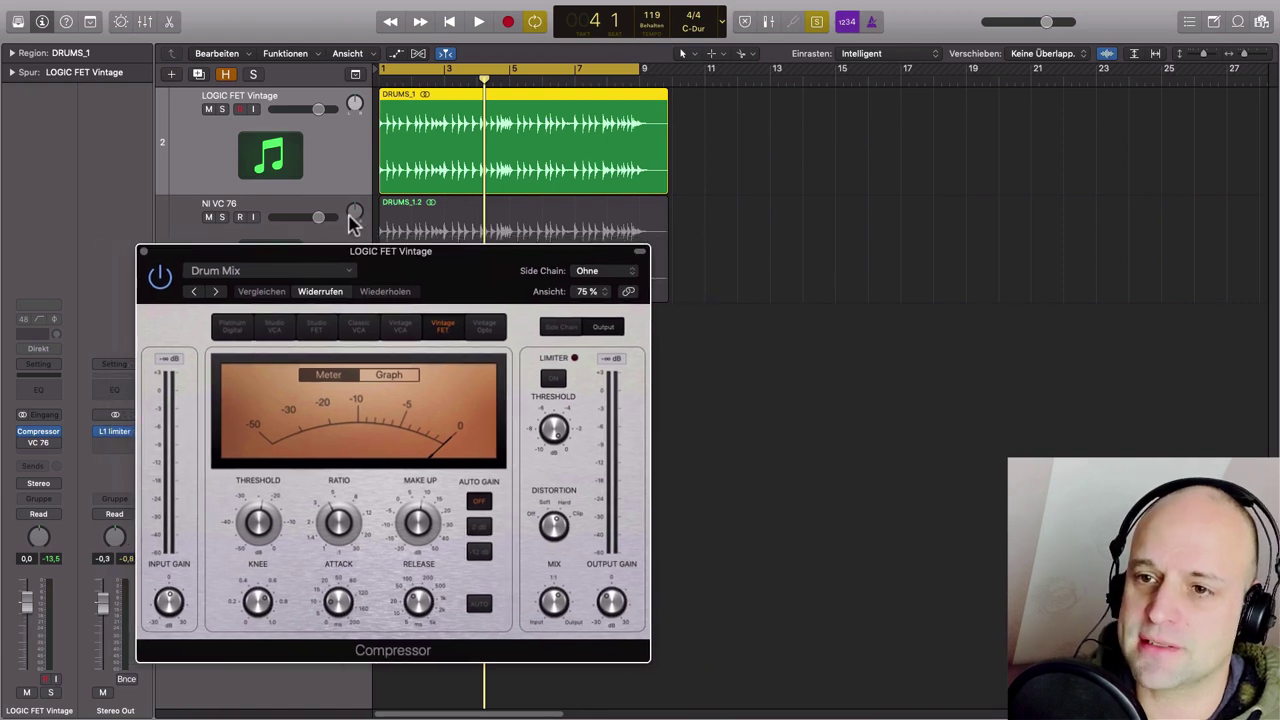
pyautogui.click(297, 205)
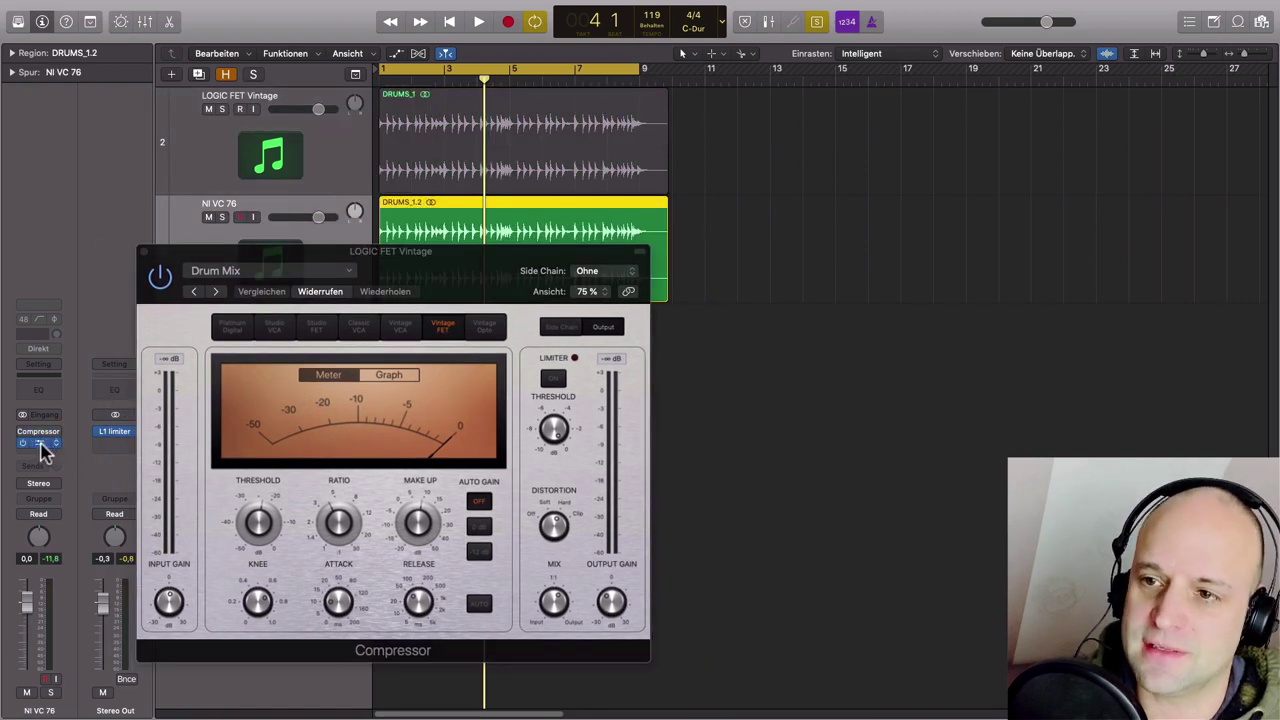
pyautogui.click(40, 443)
pyautogui.moveTo(286, 34); pyautogui.dragTo(1018, 205)
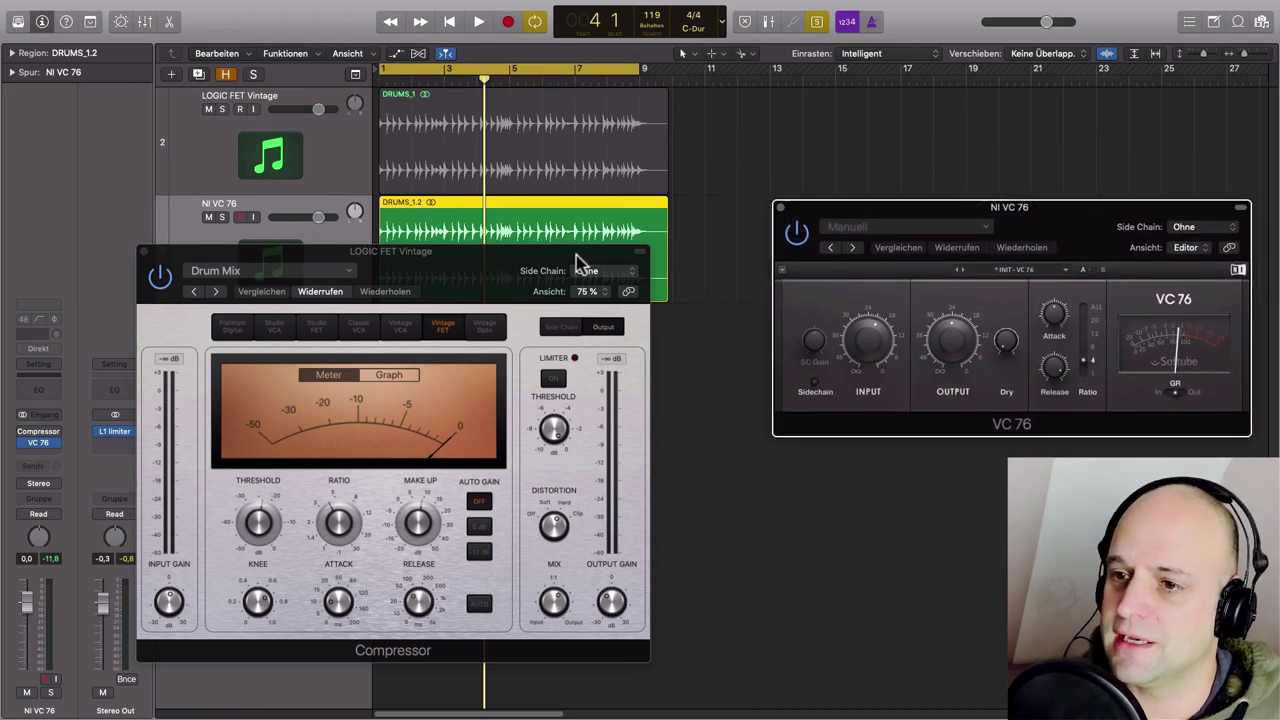
pyautogui.moveTo(577, 256); pyautogui.dragTo(621, 254)
pyautogui.moveTo(871, 209); pyautogui.dragTo(799, 254)
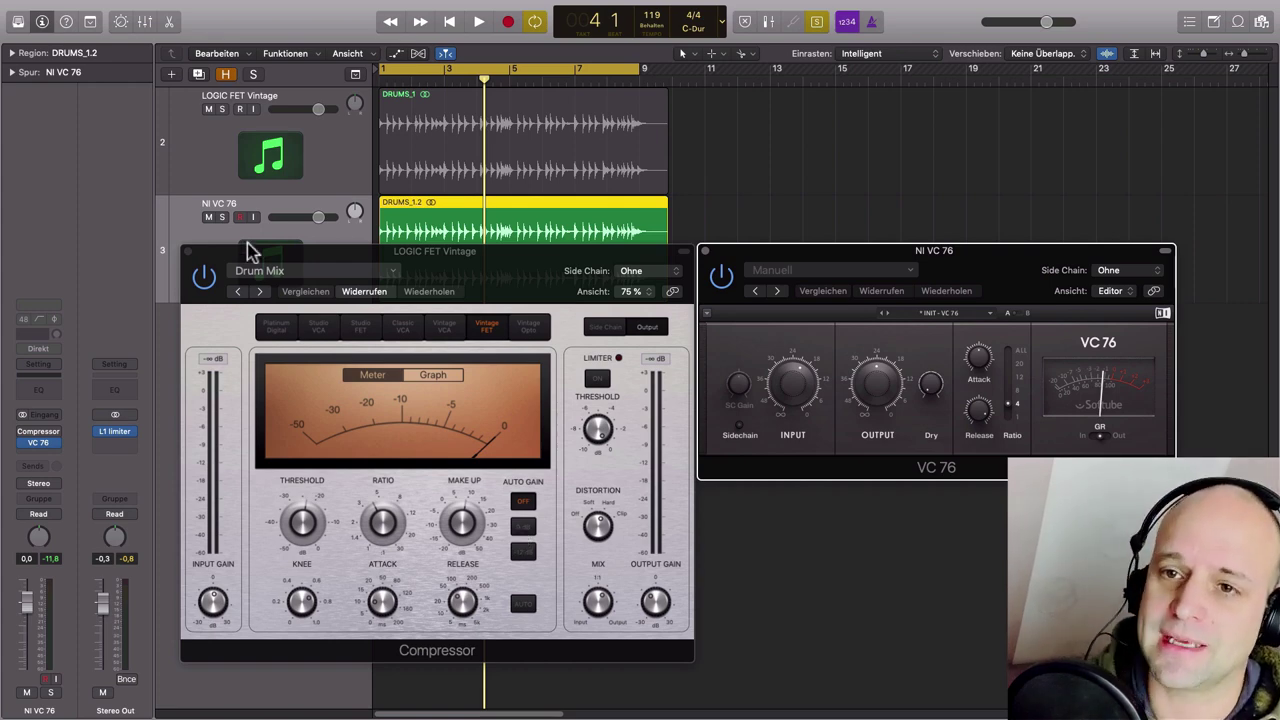
# Compare the sound of the LOGIC FET Vintage and NI VC 76 tracks by alternating between them during playback, and stop playback.
pyautogui.click(310, 165)
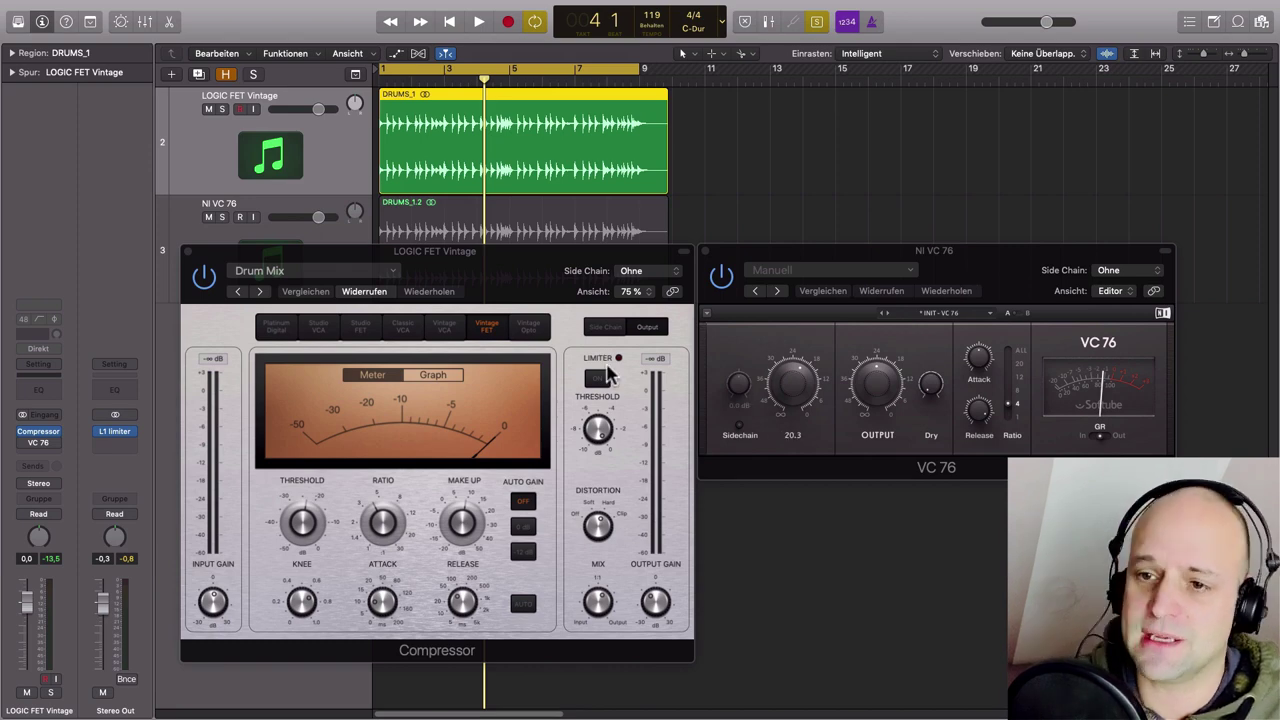
pyautogui.click(315, 206)
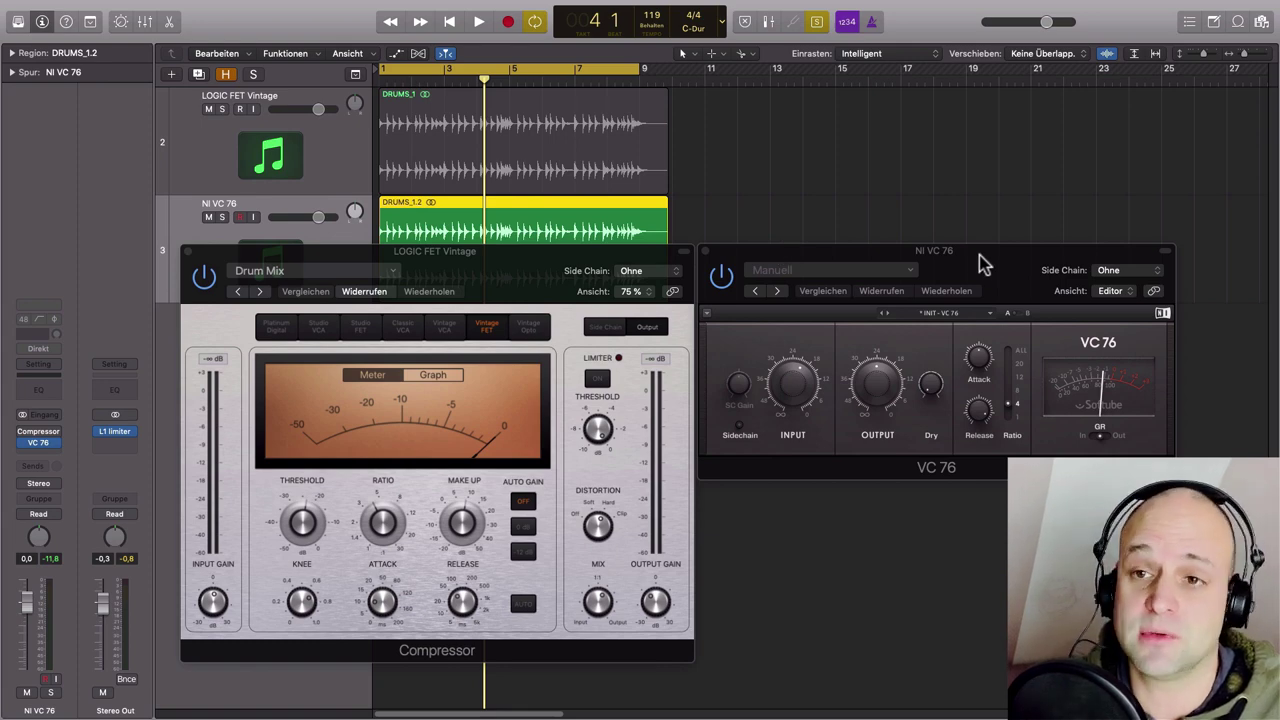
pyautogui.press('Up')
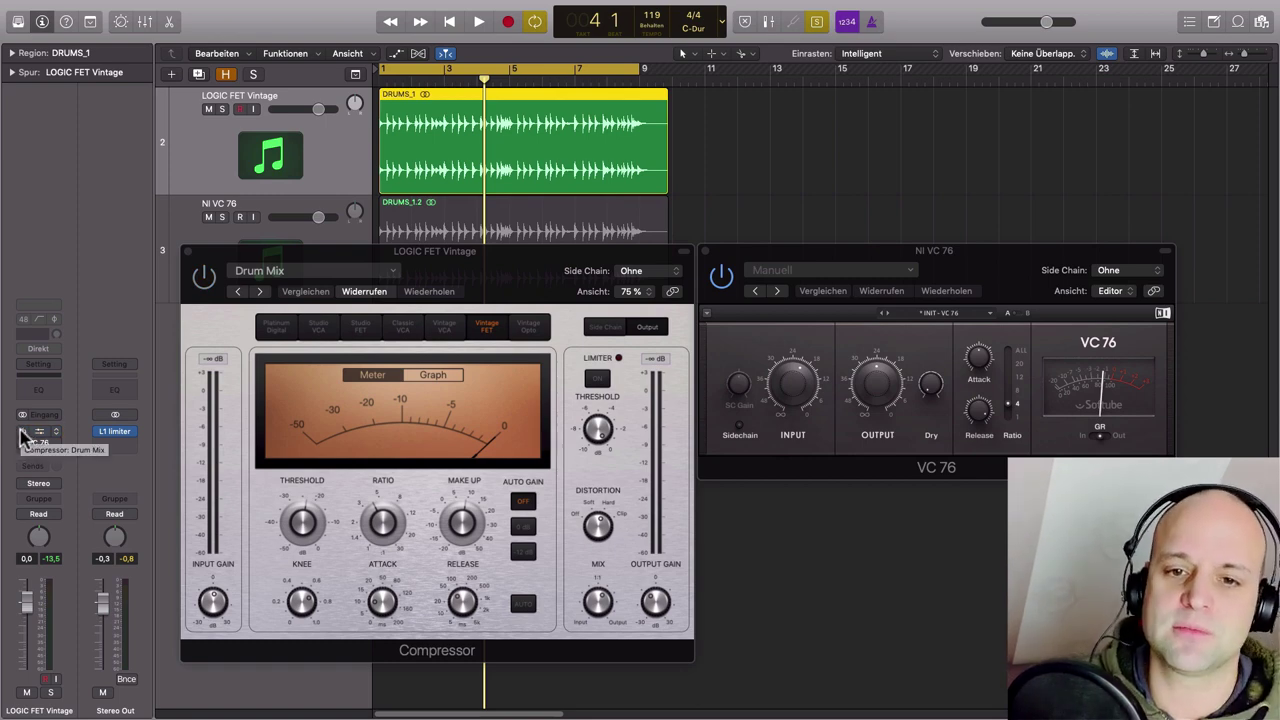
pyautogui.press('space')
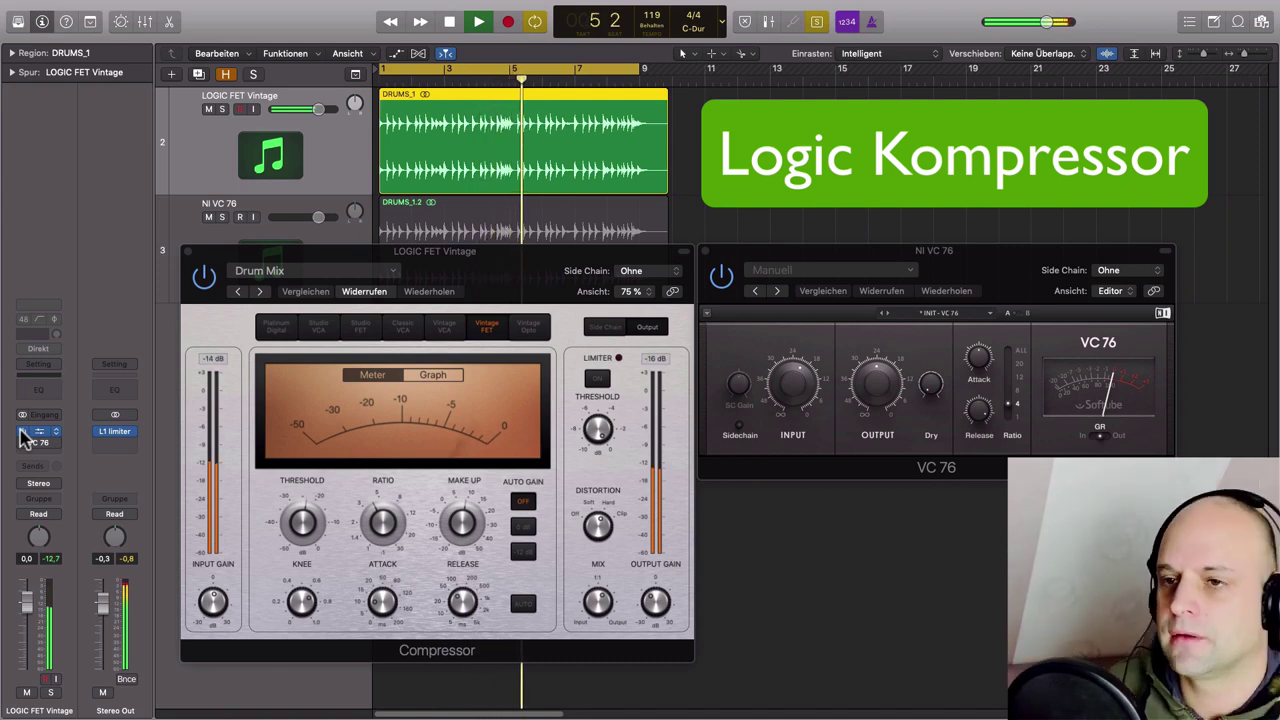
pyautogui.press('Down')
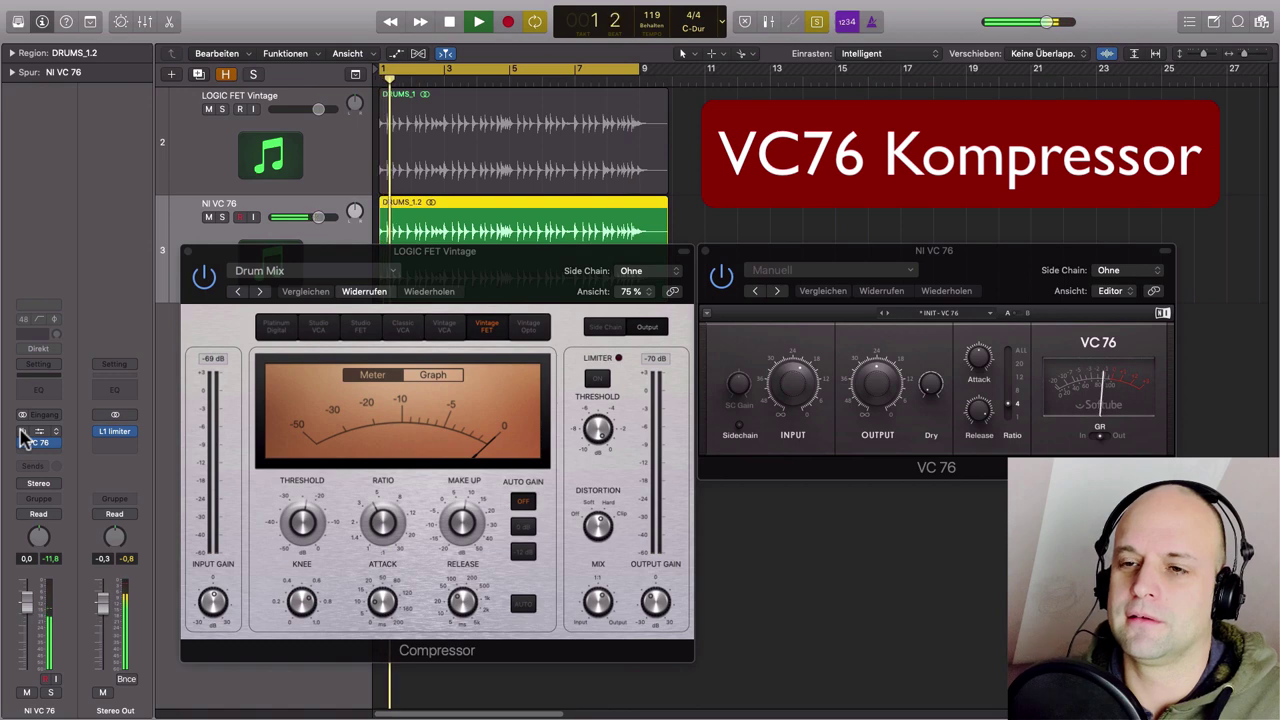
pyautogui.press('Up')
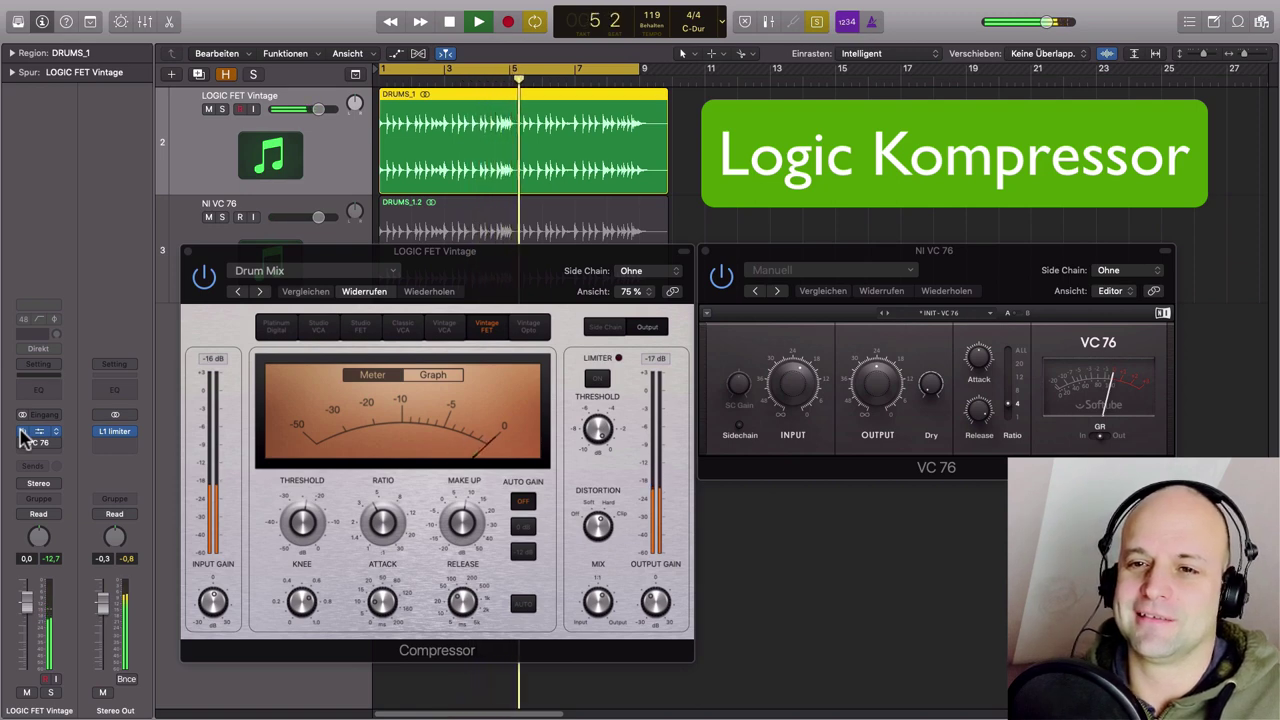
pyautogui.press('Down')
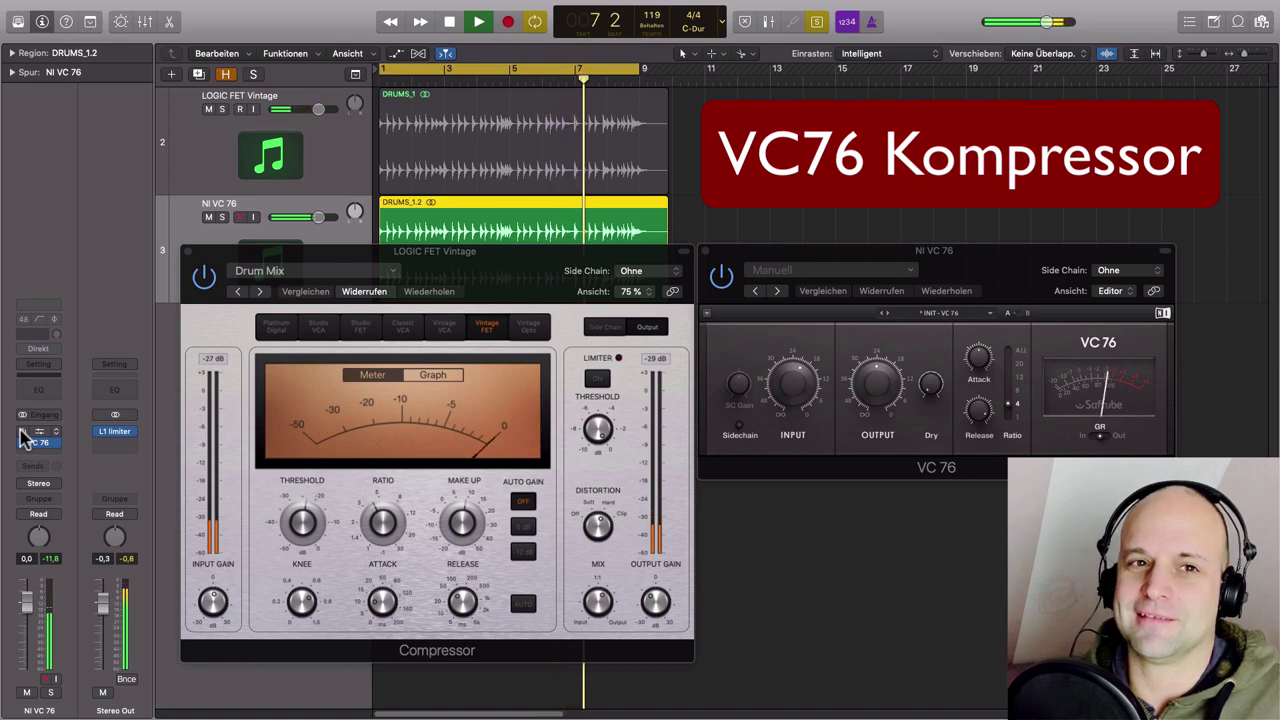
pyautogui.press('space')
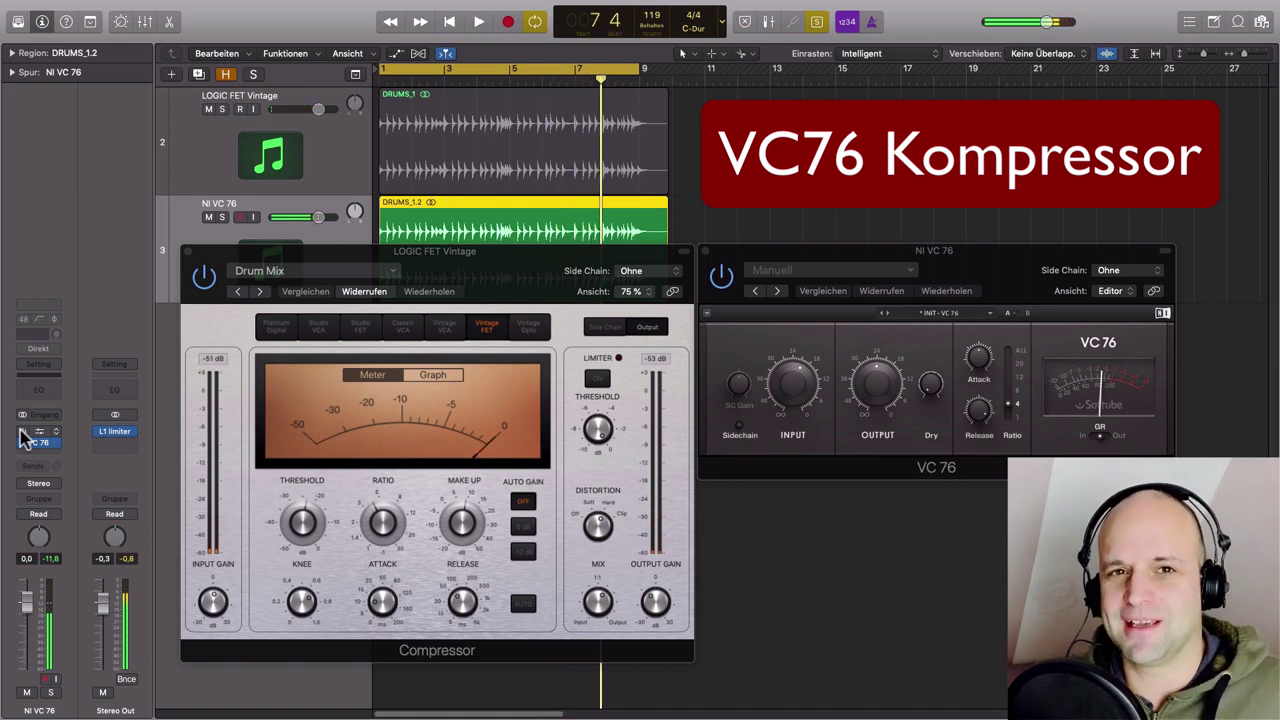